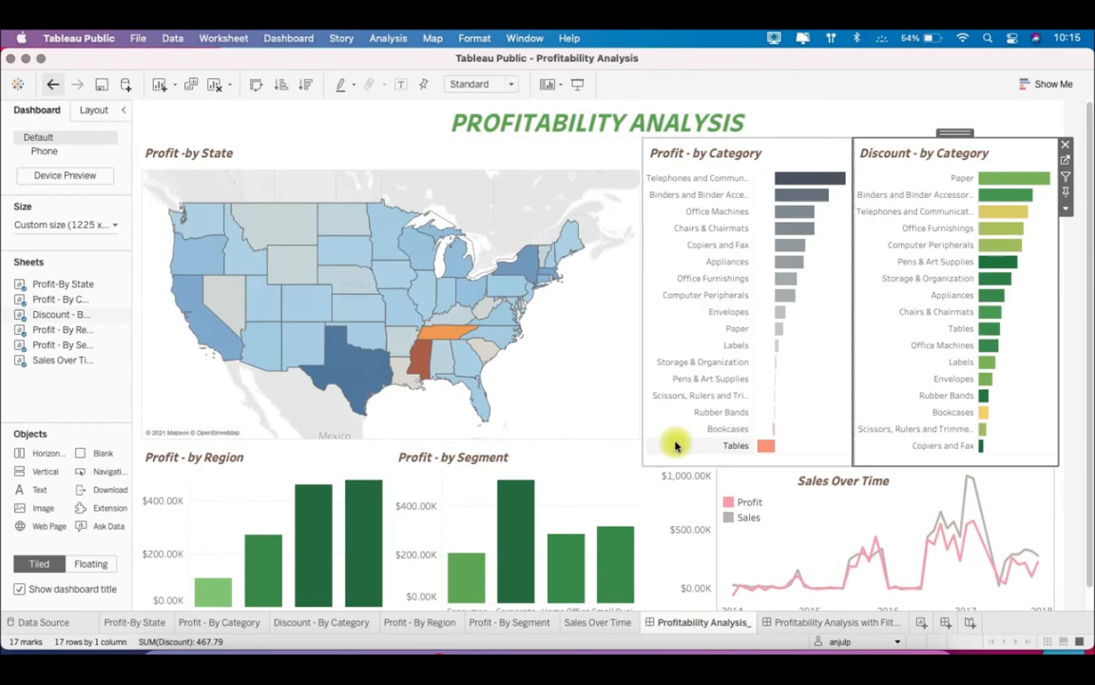
# Step: Select marks in the state map and the segment, profit and discount category charts to check whether the other charts respond
pyautogui.click(562, 337)
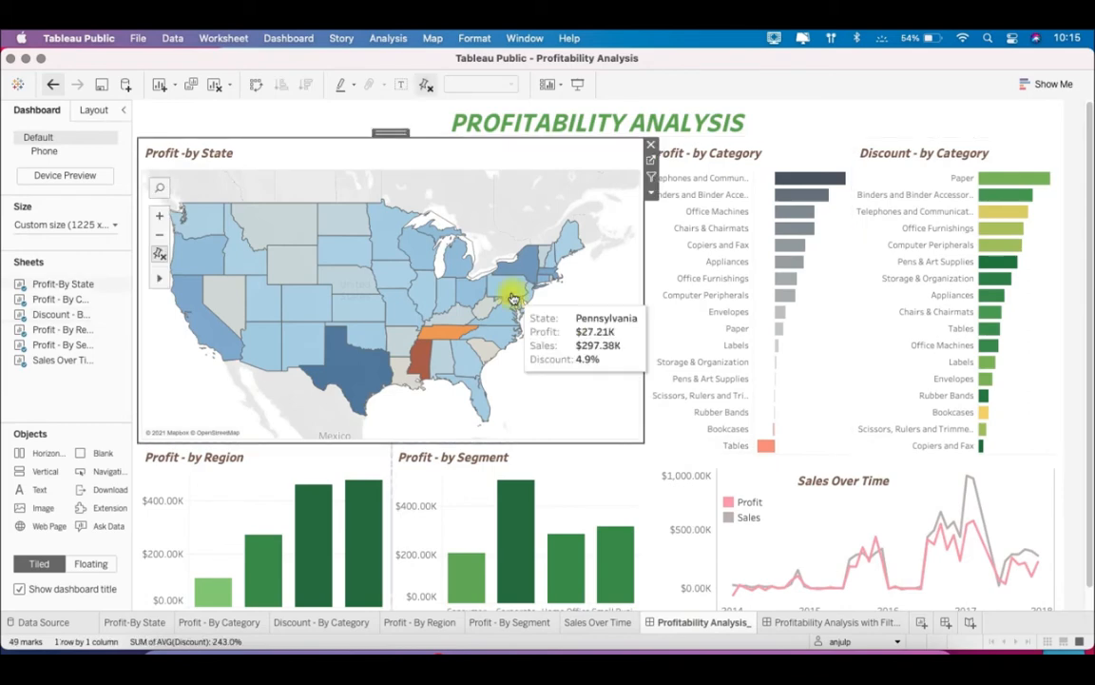
pyautogui.click(514, 300)
pyautogui.click(522, 490)
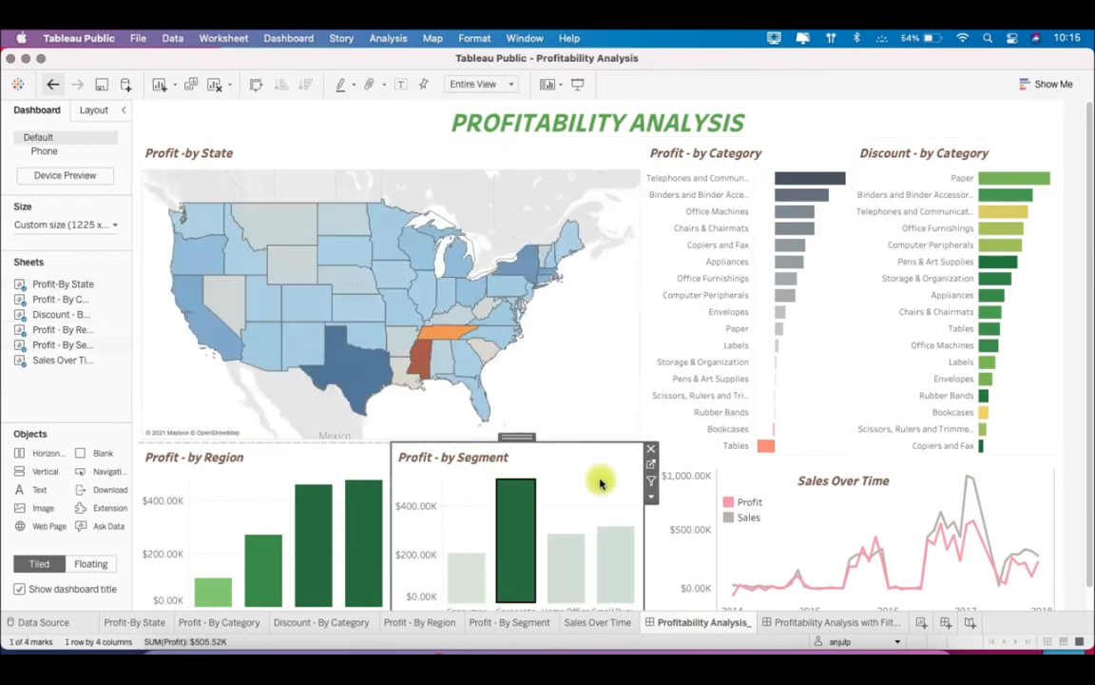
pyautogui.click(804, 245)
pyautogui.click(993, 265)
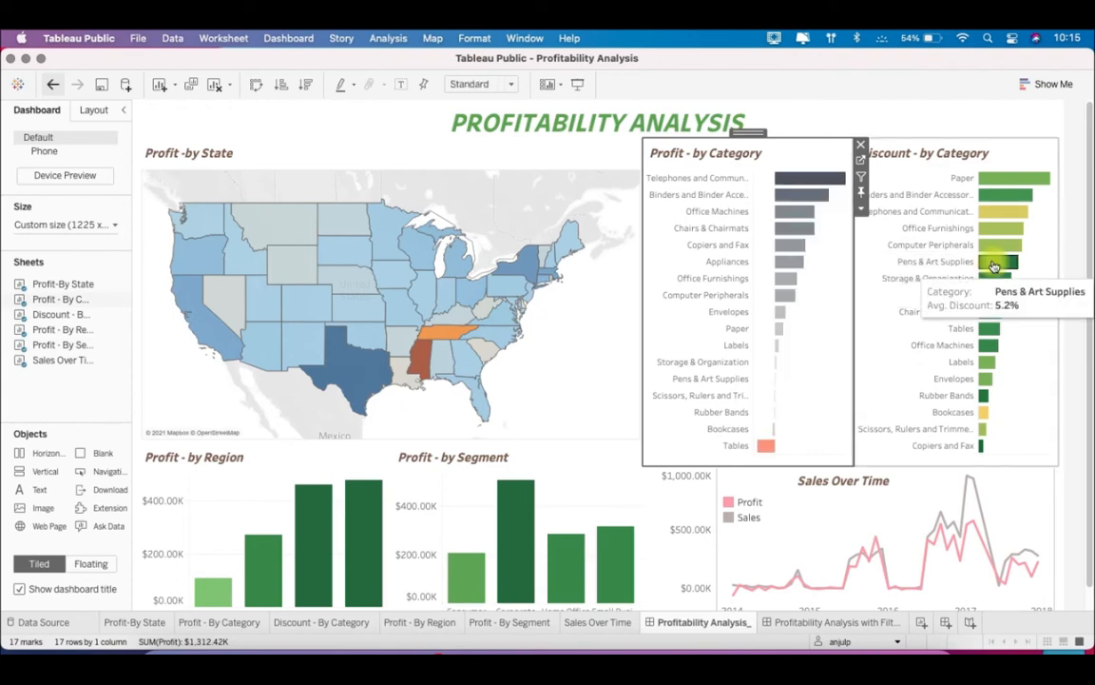
pyautogui.click(993, 265)
pyautogui.click(1029, 333)
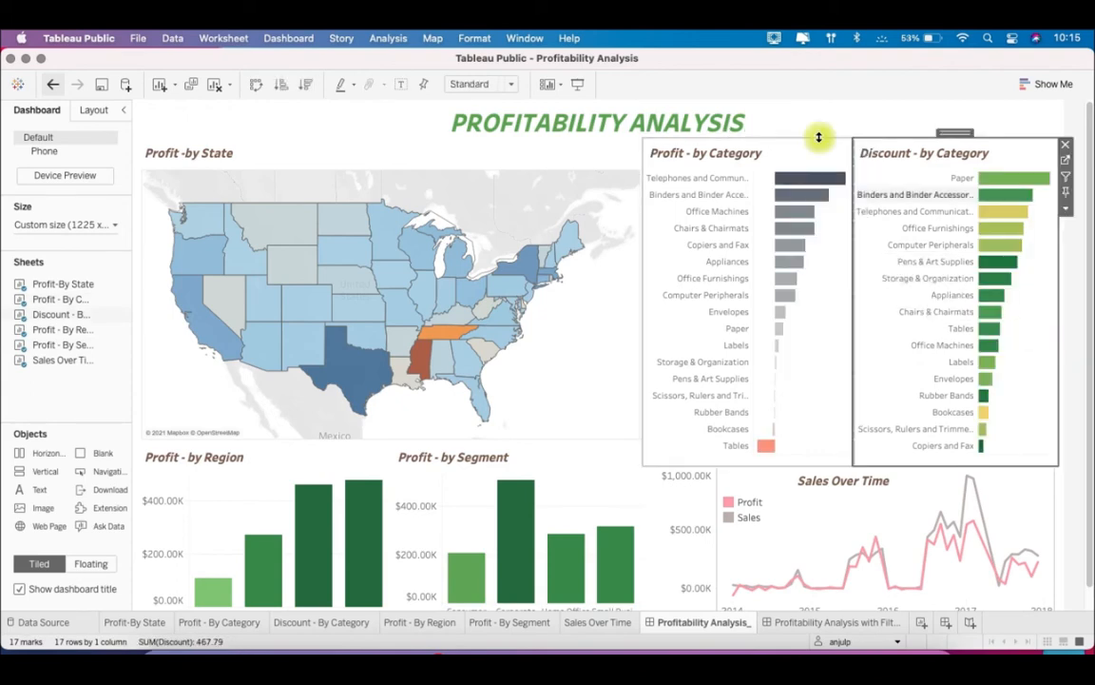
pyautogui.click(766, 131)
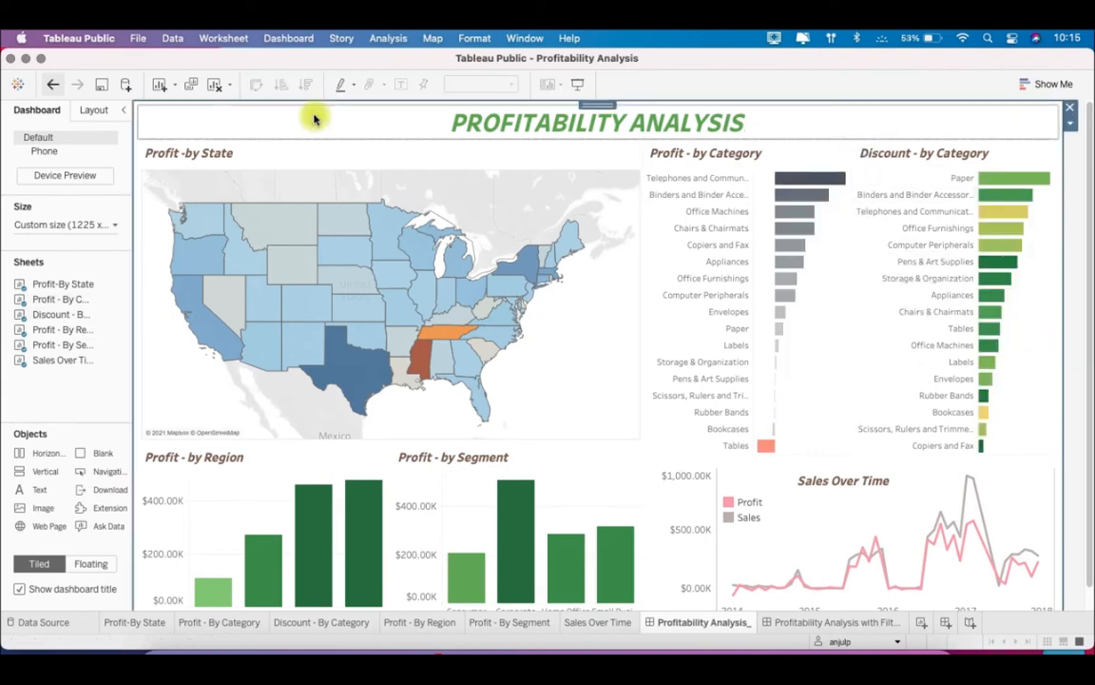
# Step: Start a new dashboard filter action, Filter1, with Profit-By State as its only source sheet
pyautogui.click(305, 42)
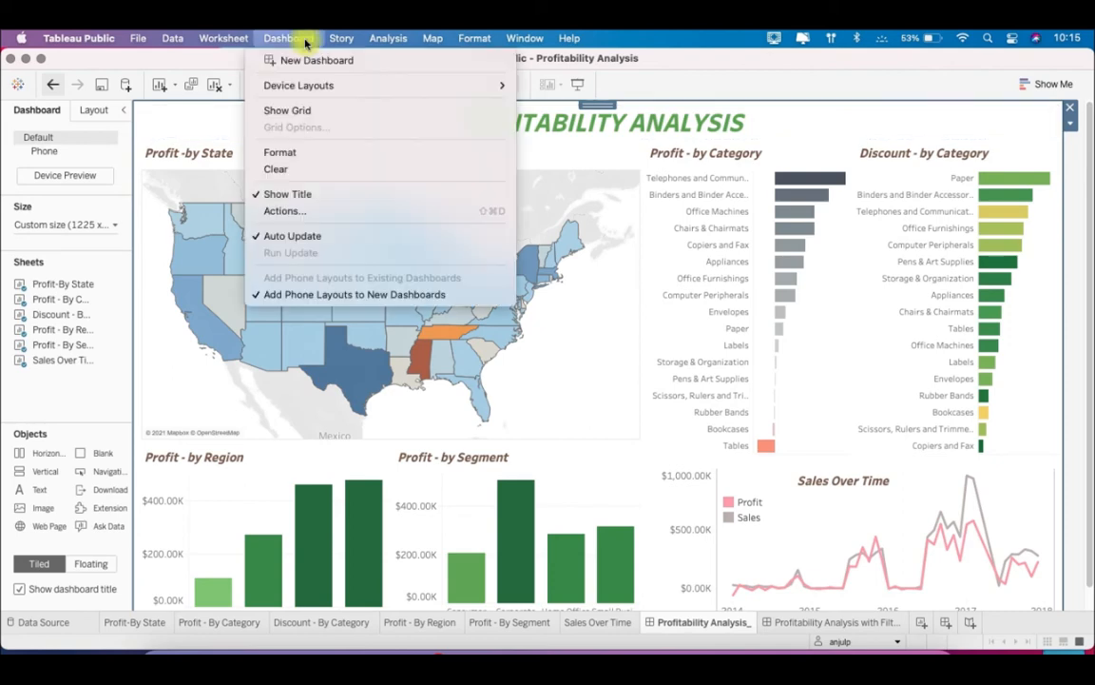
pyautogui.click(438, 213)
pyautogui.click(323, 440)
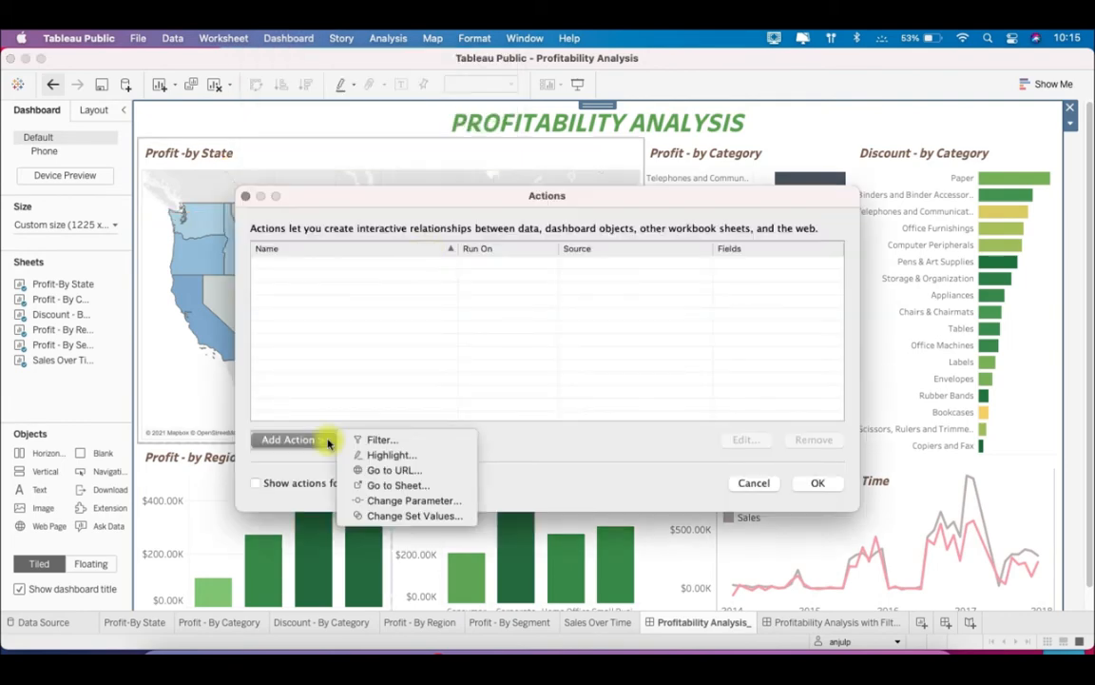
pyautogui.click(427, 442)
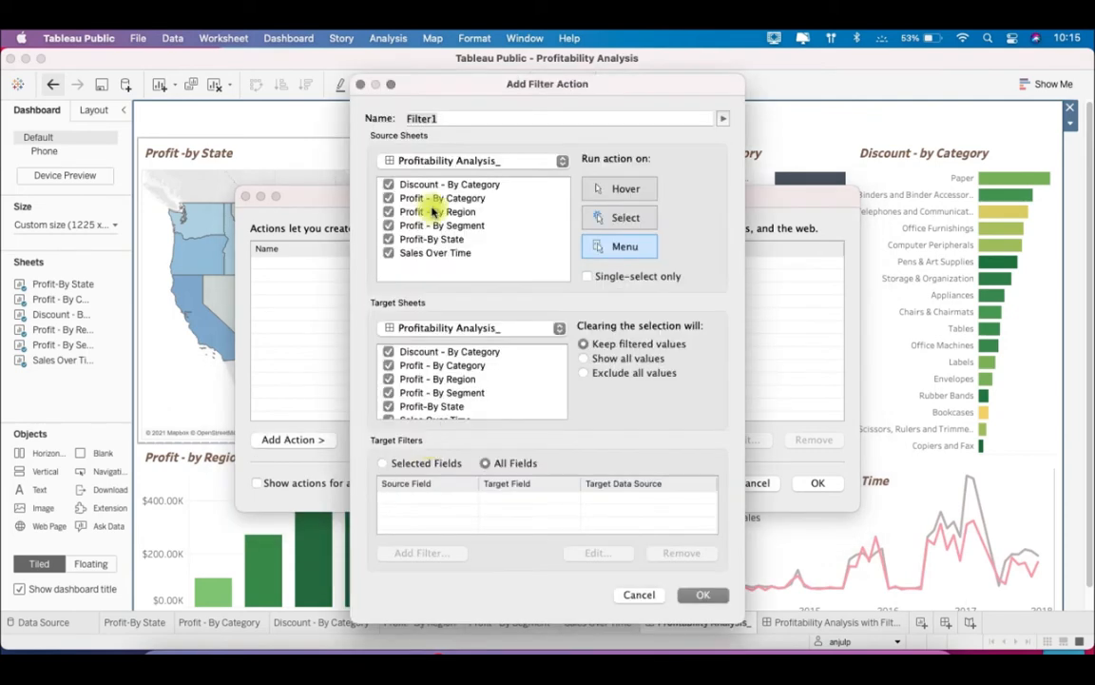
pyautogui.click(465, 122)
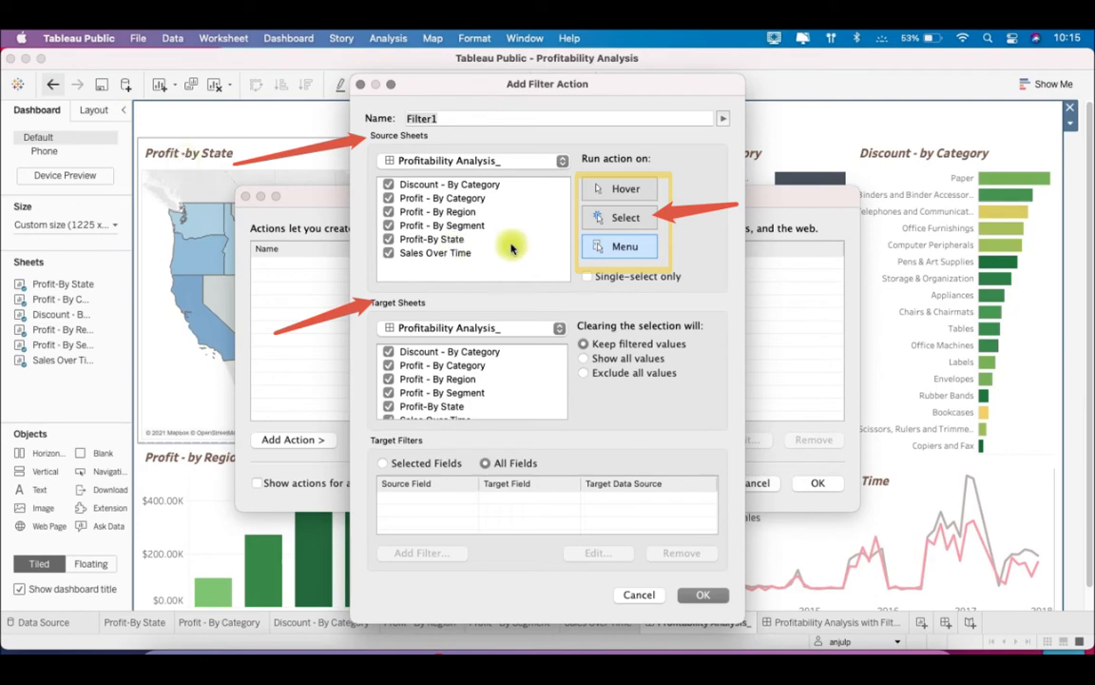
pyautogui.click(389, 185)
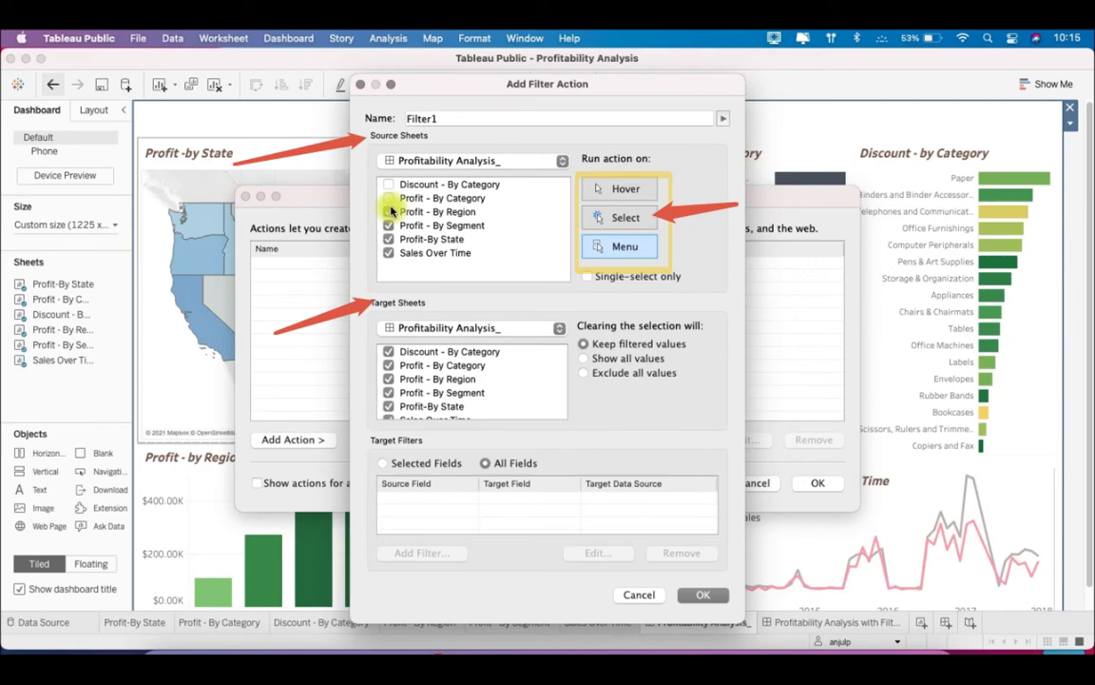
pyautogui.click(389, 211)
pyautogui.click(389, 225)
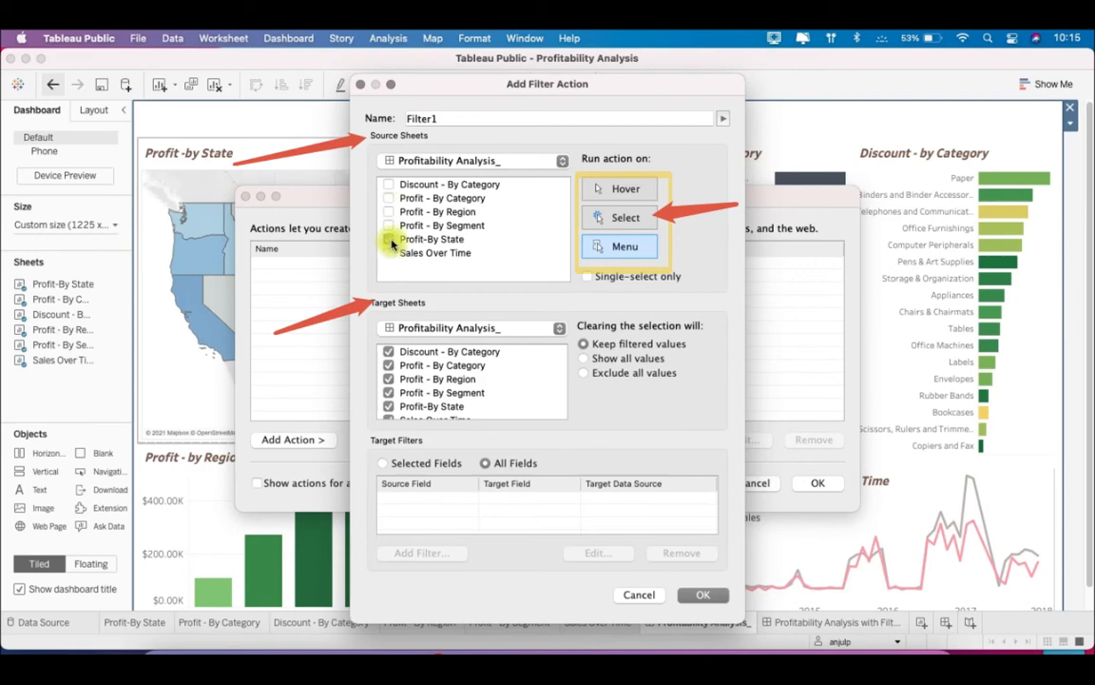
pyautogui.click(389, 240)
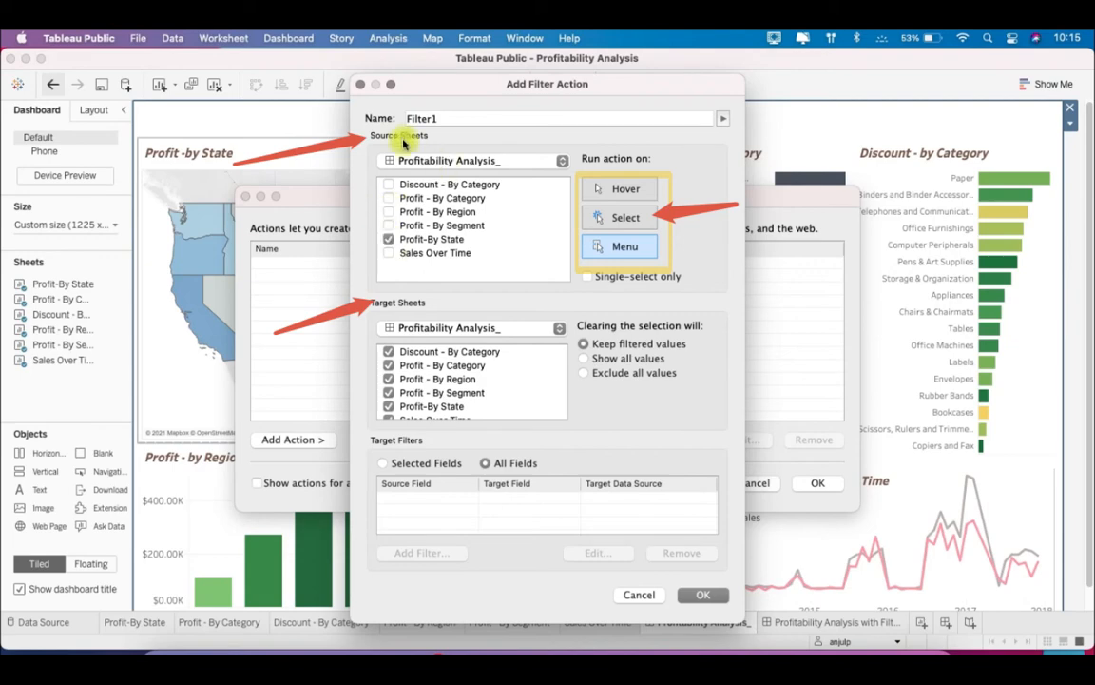
# Step: Set Filter1 to run on Select, keep all dashboard sheets as targets, and save the action
pyautogui.click(627, 219)
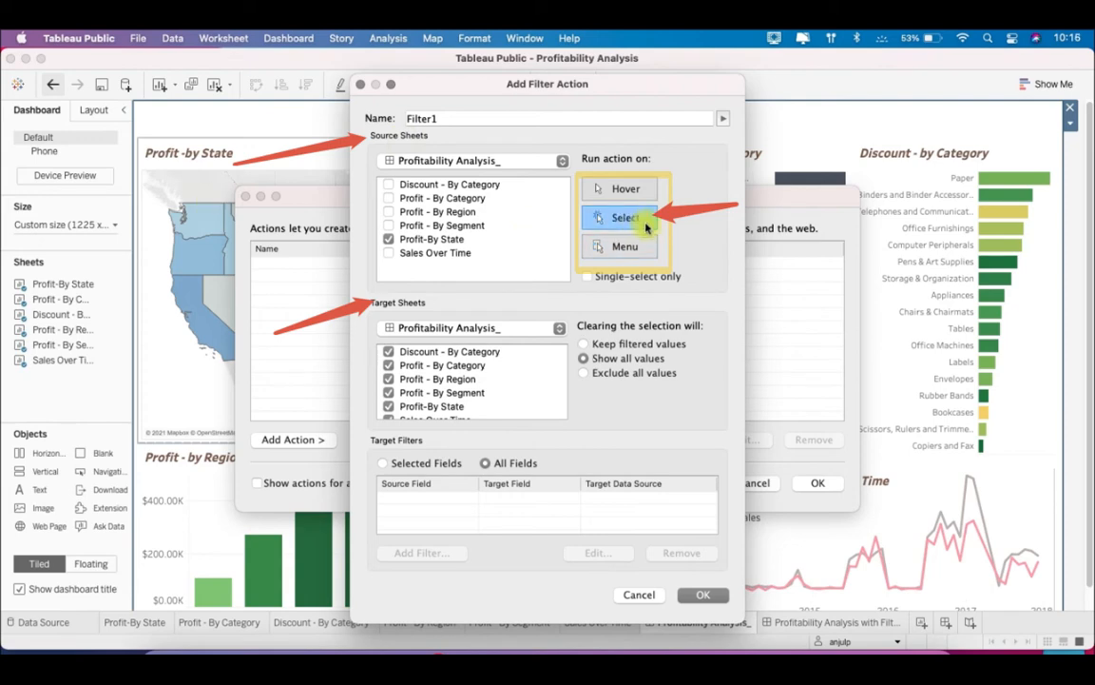
pyautogui.click(388, 240)
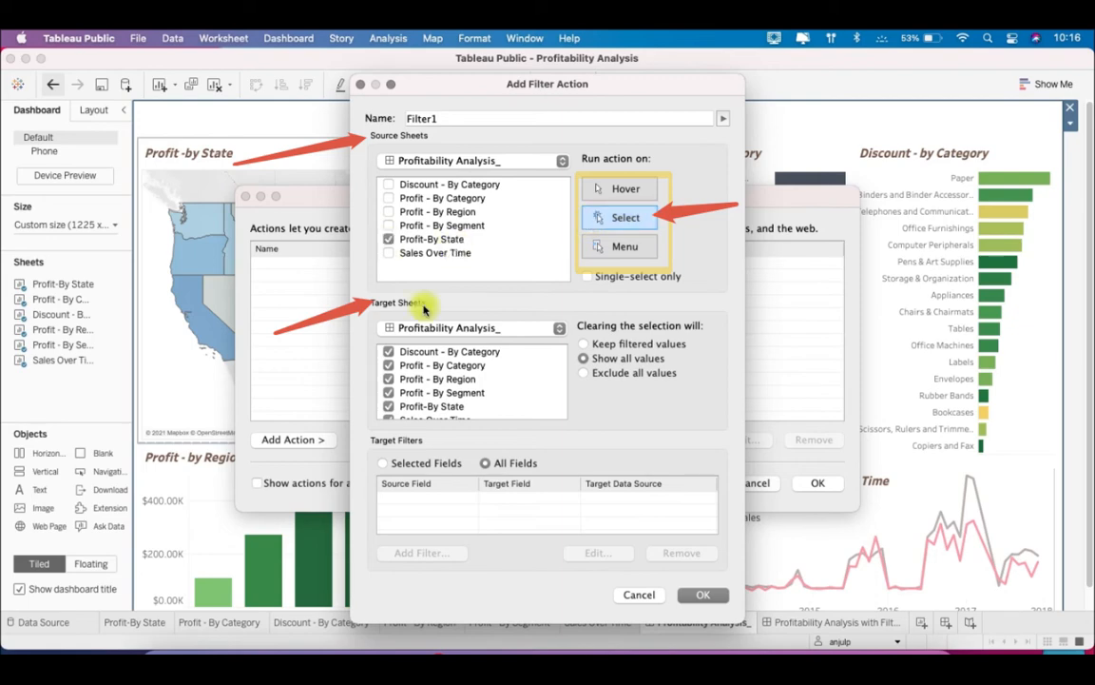
pyautogui.scroll(-1, 442, 377)
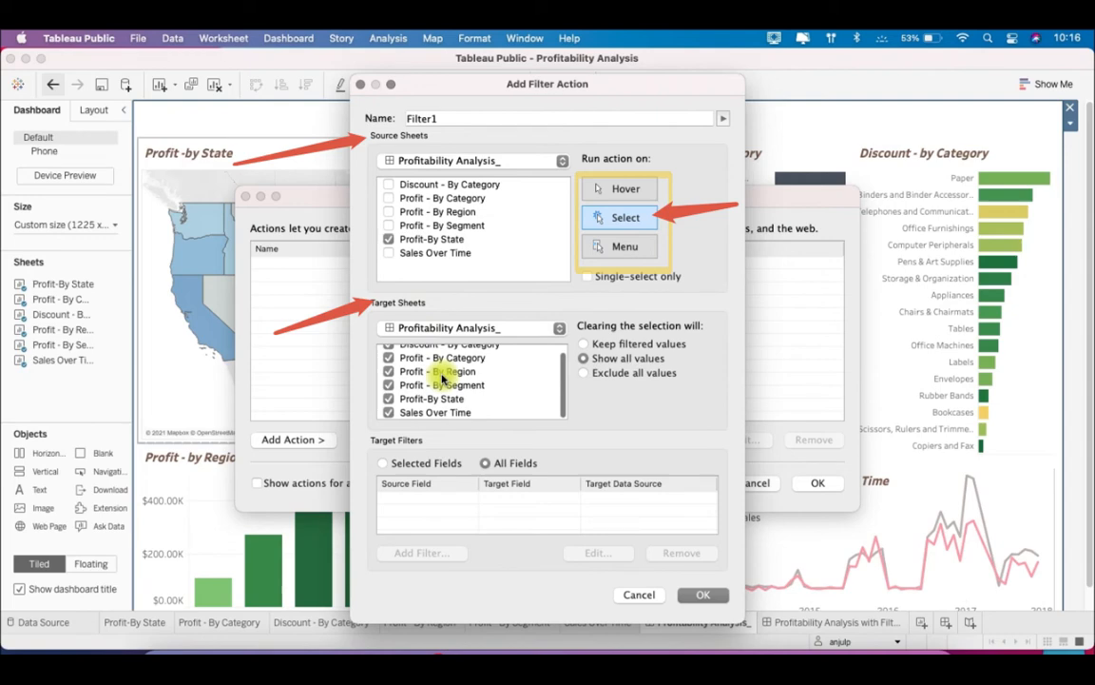
pyautogui.scroll(1, 454, 361)
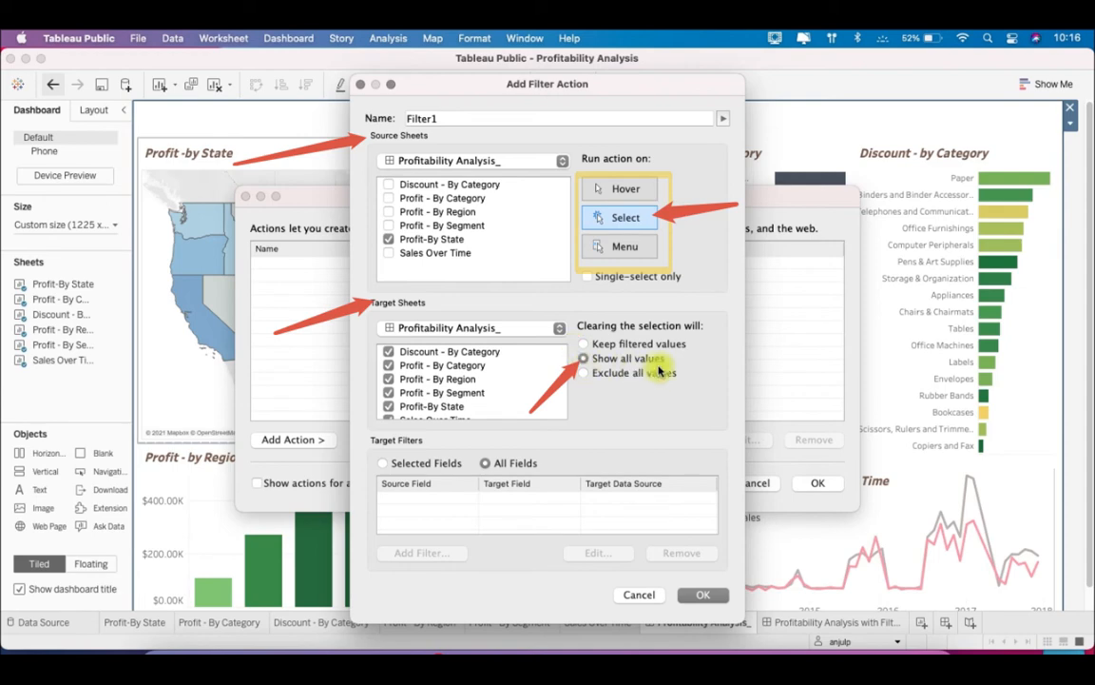
pyautogui.click(697, 594)
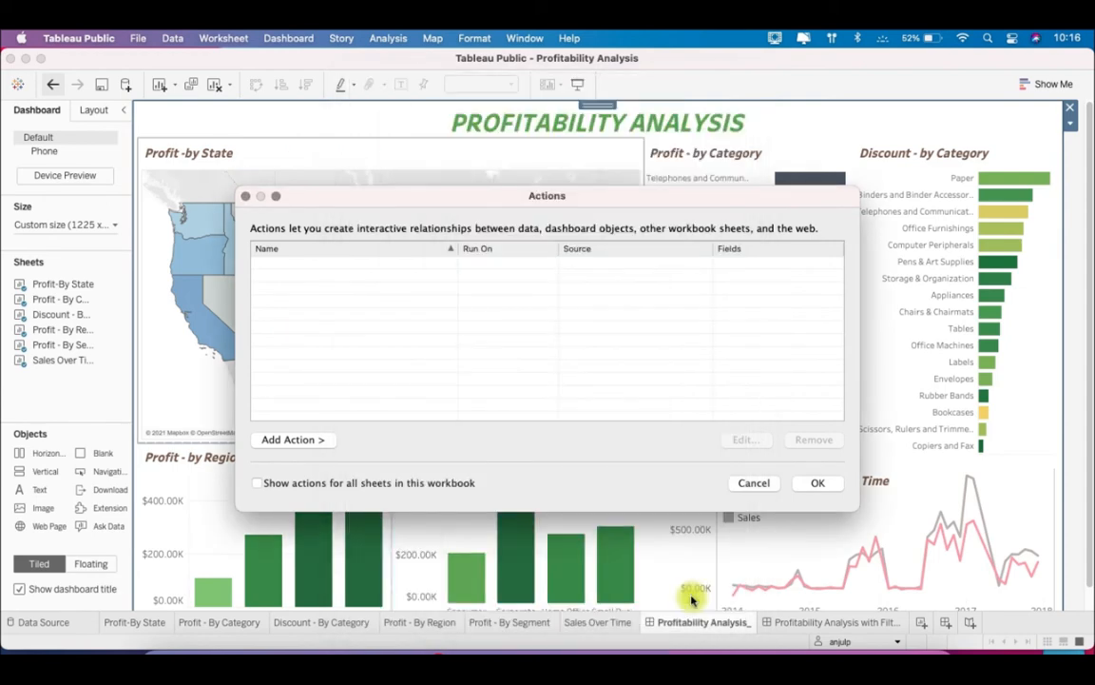
pyautogui.click(818, 483)
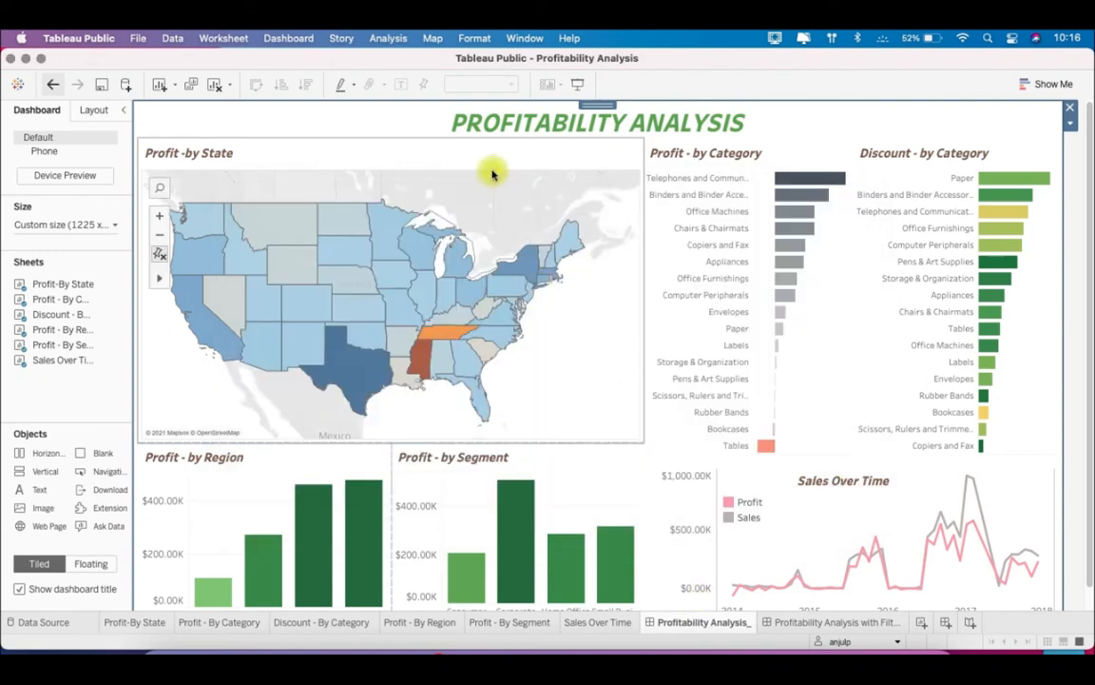
# Step: Test the state filter by selecting Michigan on the map, examining the other charts, and clearing the selection
pyautogui.click(493, 174)
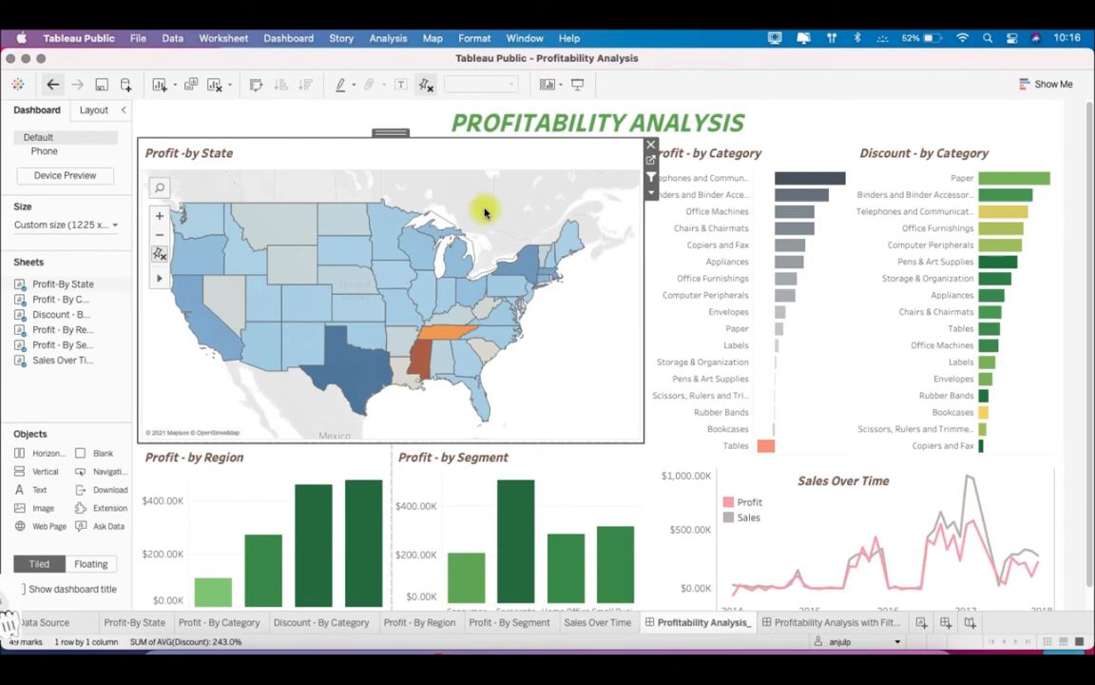
pyautogui.click(460, 254)
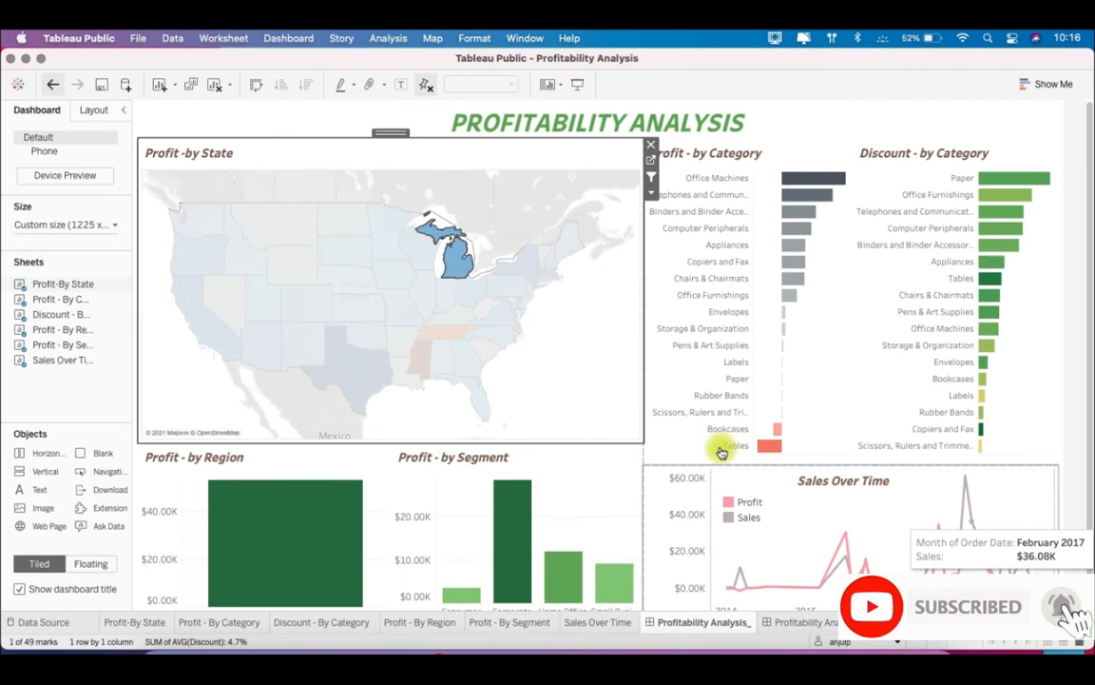
pyautogui.moveTo(454, 263)
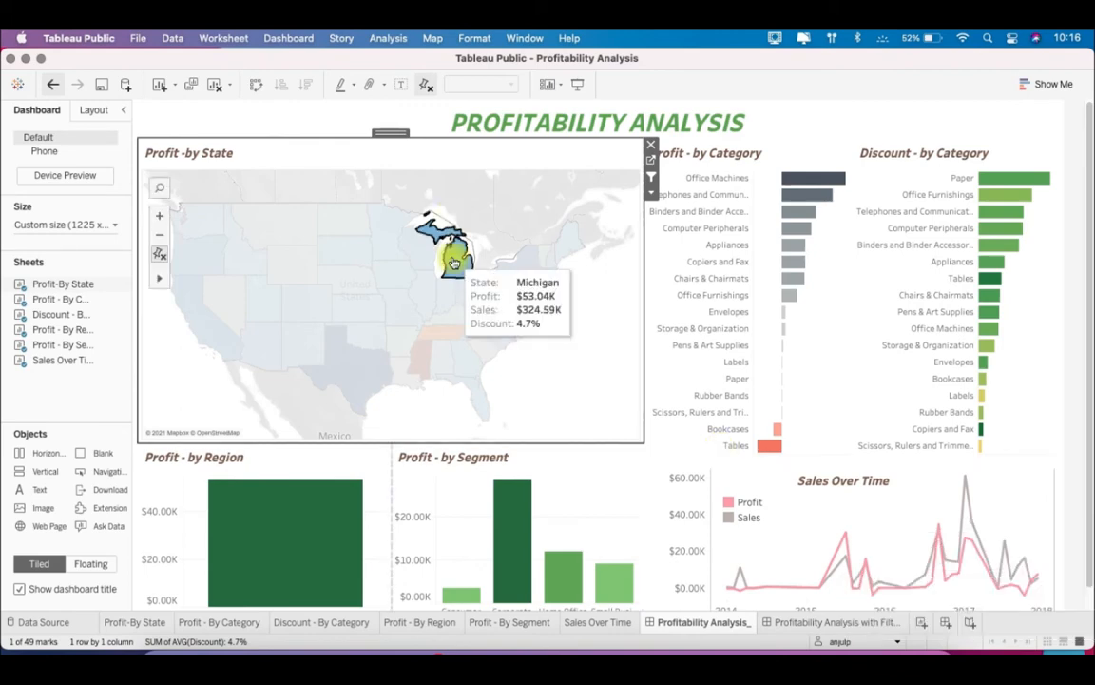
pyautogui.click(455, 262)
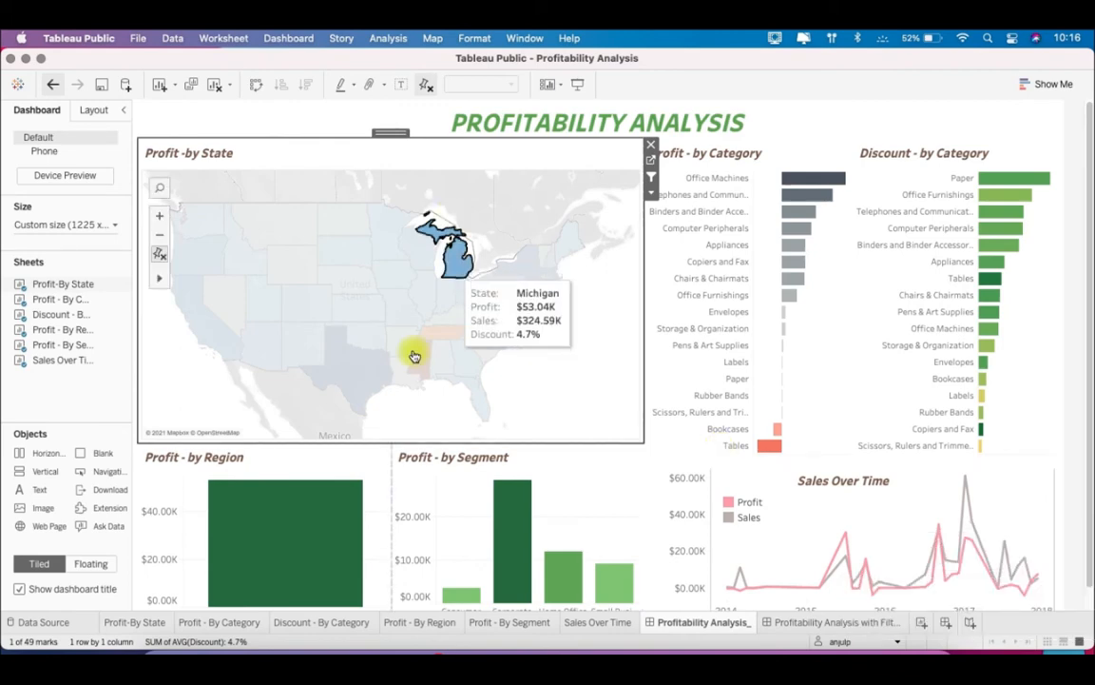
pyautogui.moveTo(537, 509)
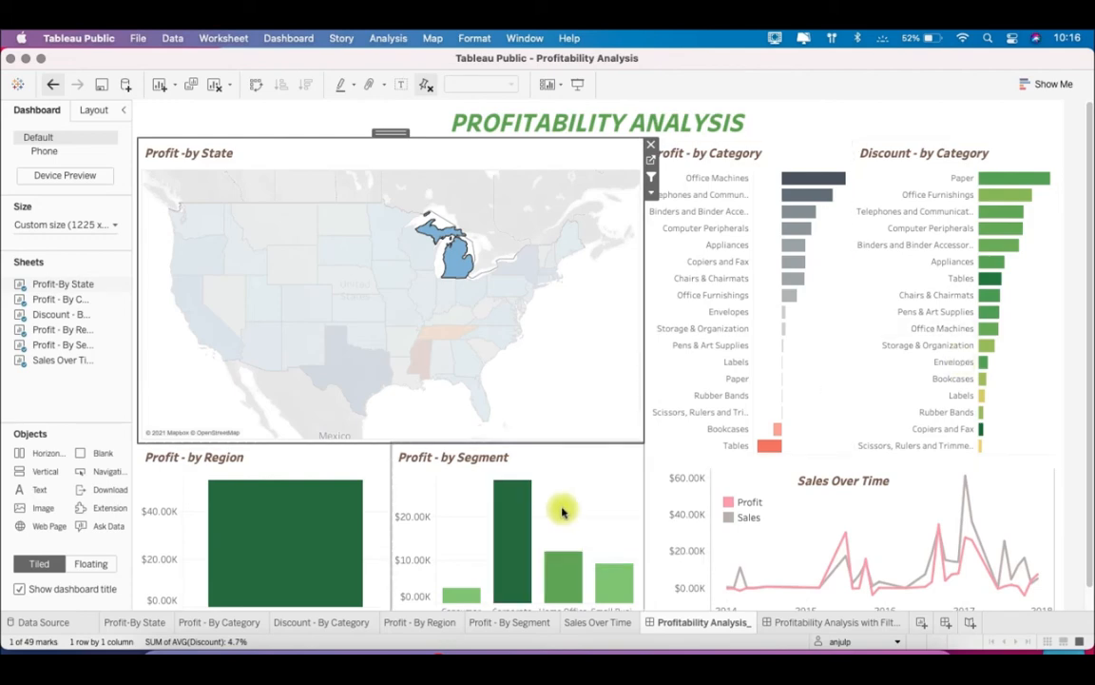
pyautogui.click(561, 315)
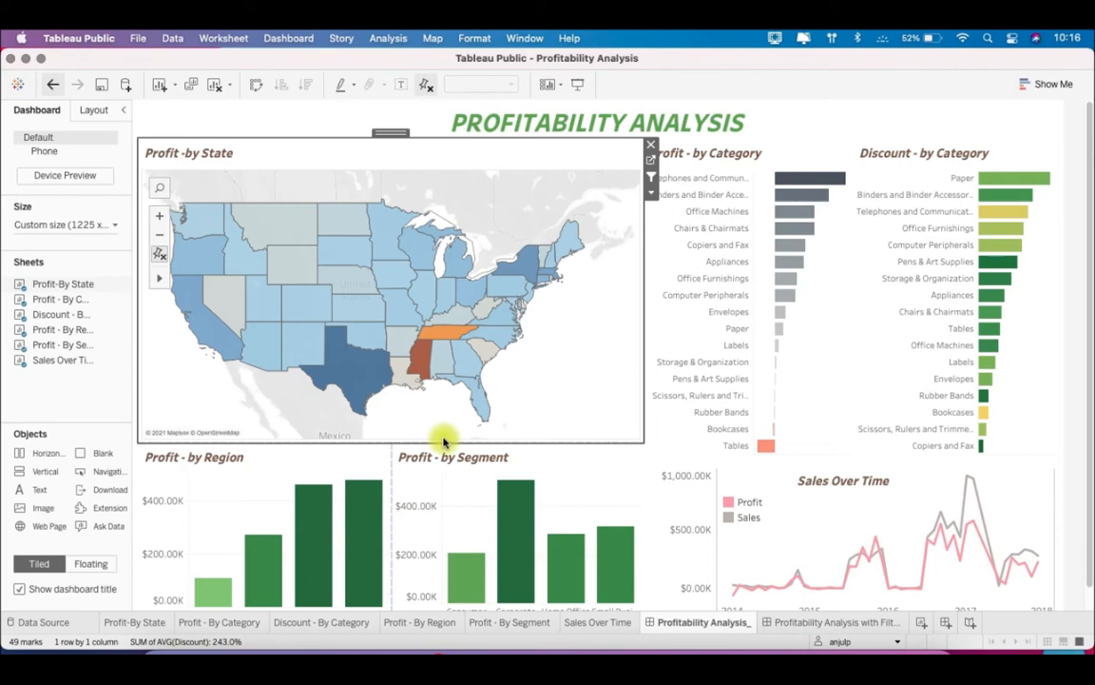
# Step: Add a second dashboard filter action, Filter2, that runs on Select with Profit - By Category as its only source sheet
pyautogui.click(291, 38)
pyautogui.click(306, 212)
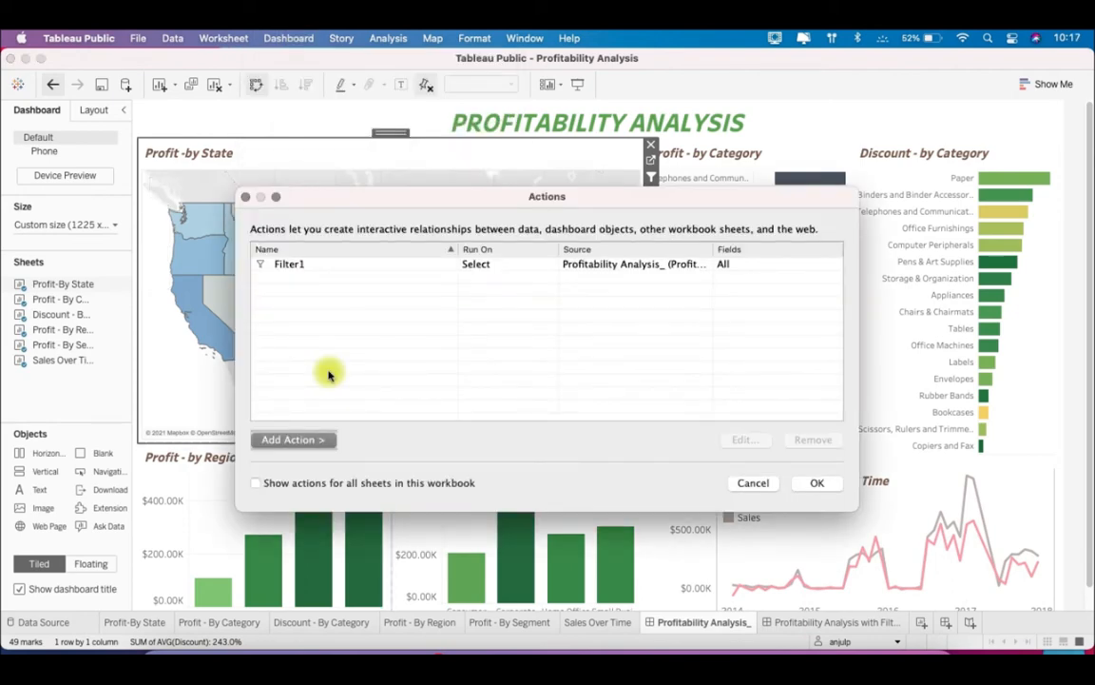
pyautogui.click(295, 439)
pyautogui.click(376, 440)
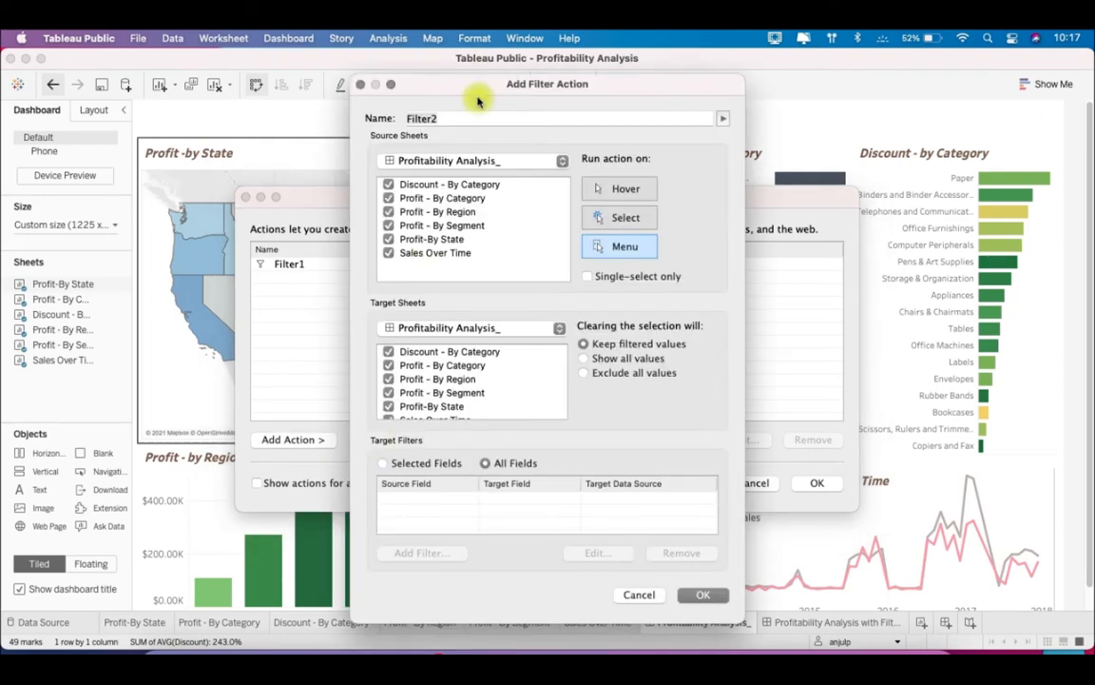
pyautogui.moveTo(478, 100); pyautogui.dragTo(747, 182)
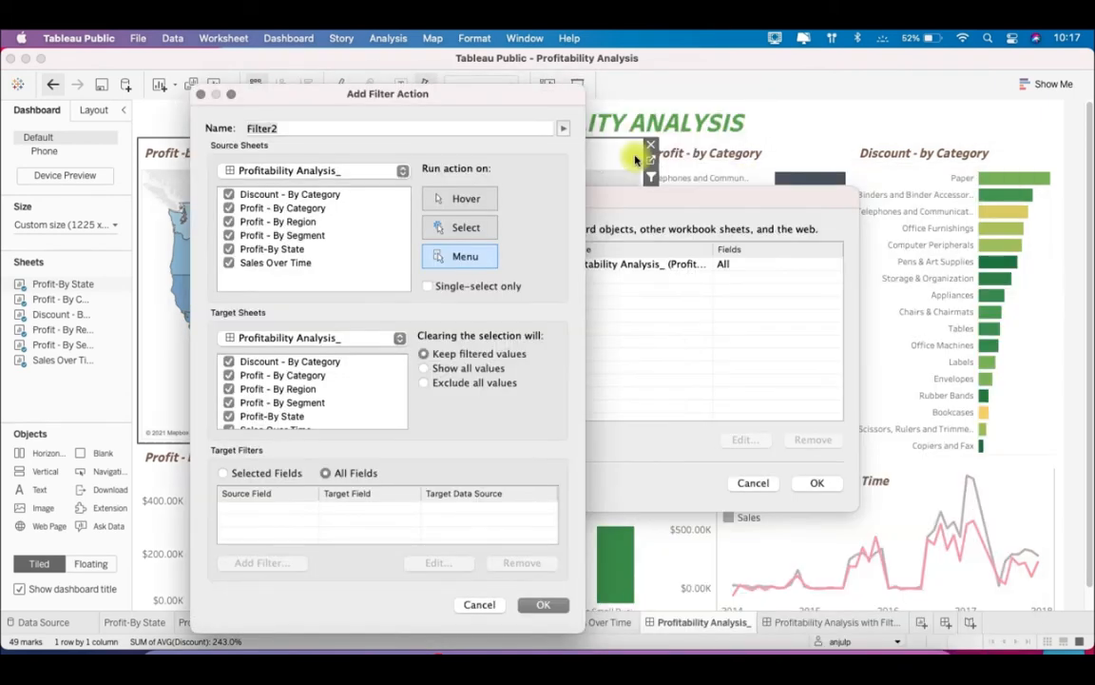
pyautogui.click(229, 195)
pyautogui.click(229, 222)
pyautogui.click(229, 235)
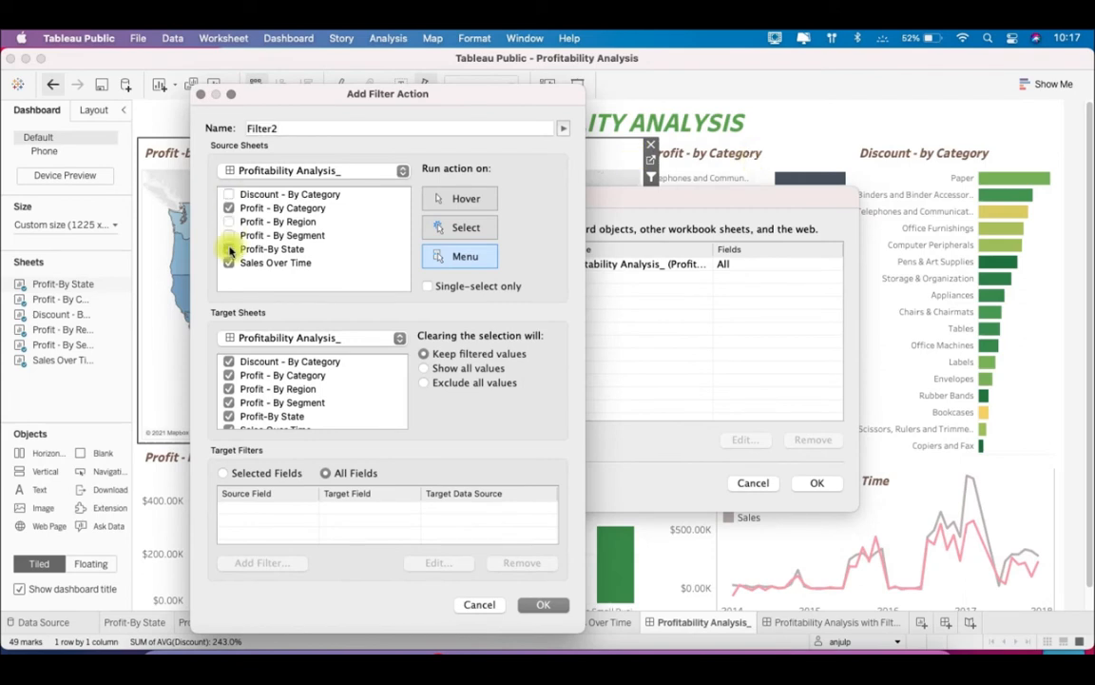
pyautogui.click(229, 262)
pyautogui.click(435, 231)
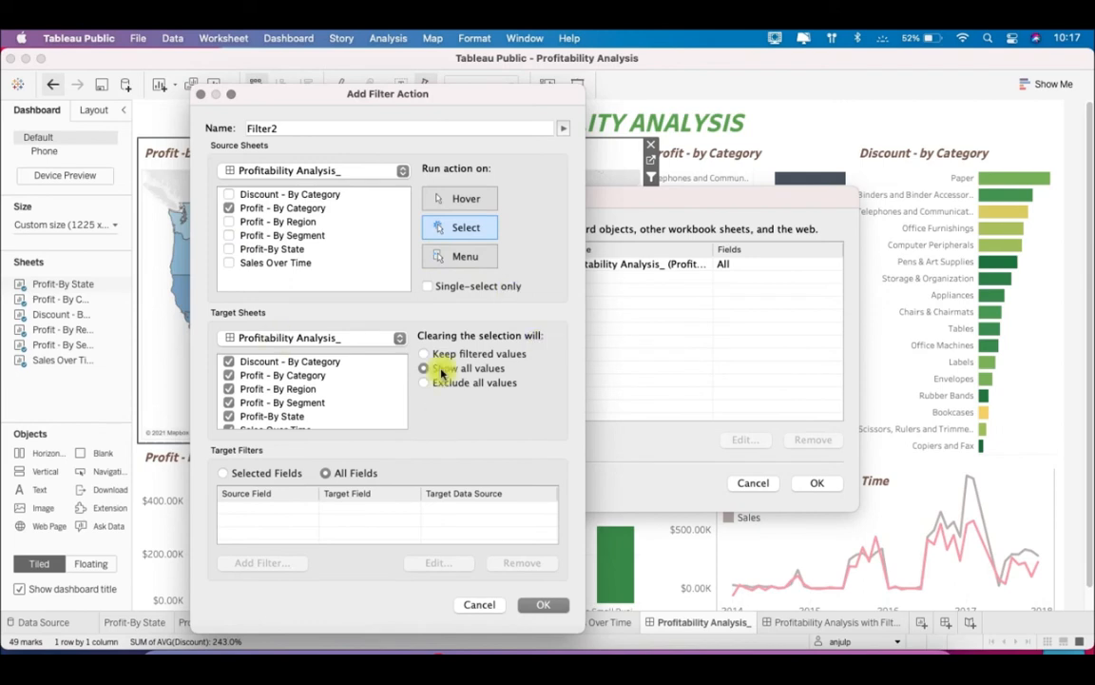
pyautogui.click(548, 614)
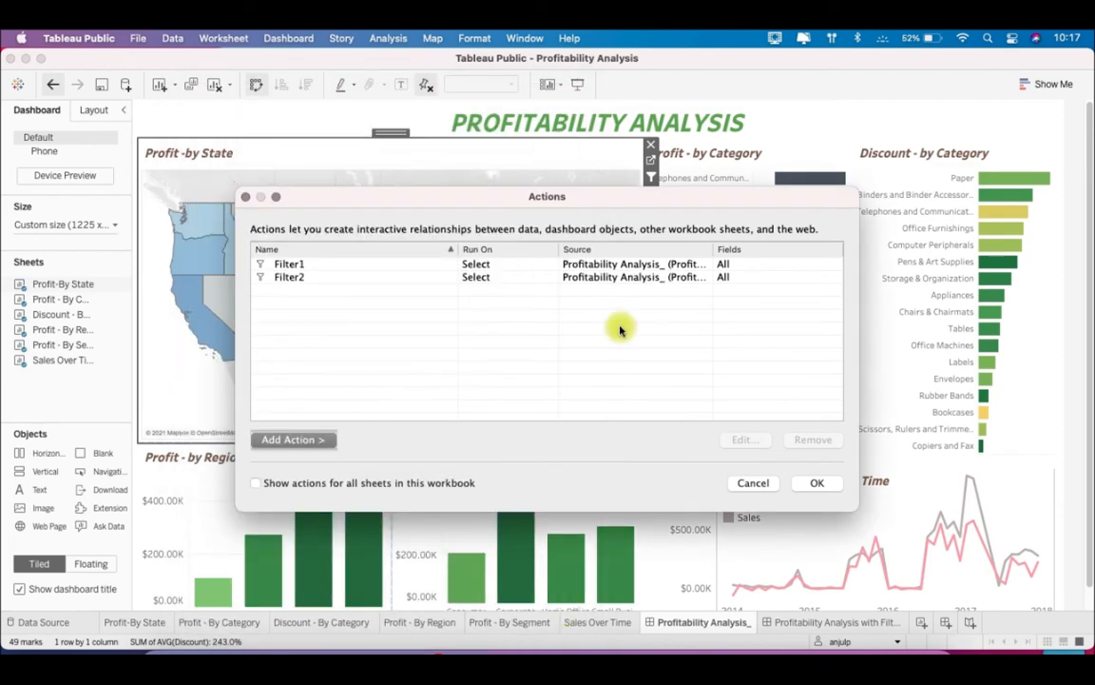
# Step: Add a filter action with Discount - By Category as its only source, running on Select and showing all values when the selection is cleared
pyautogui.click(312, 439)
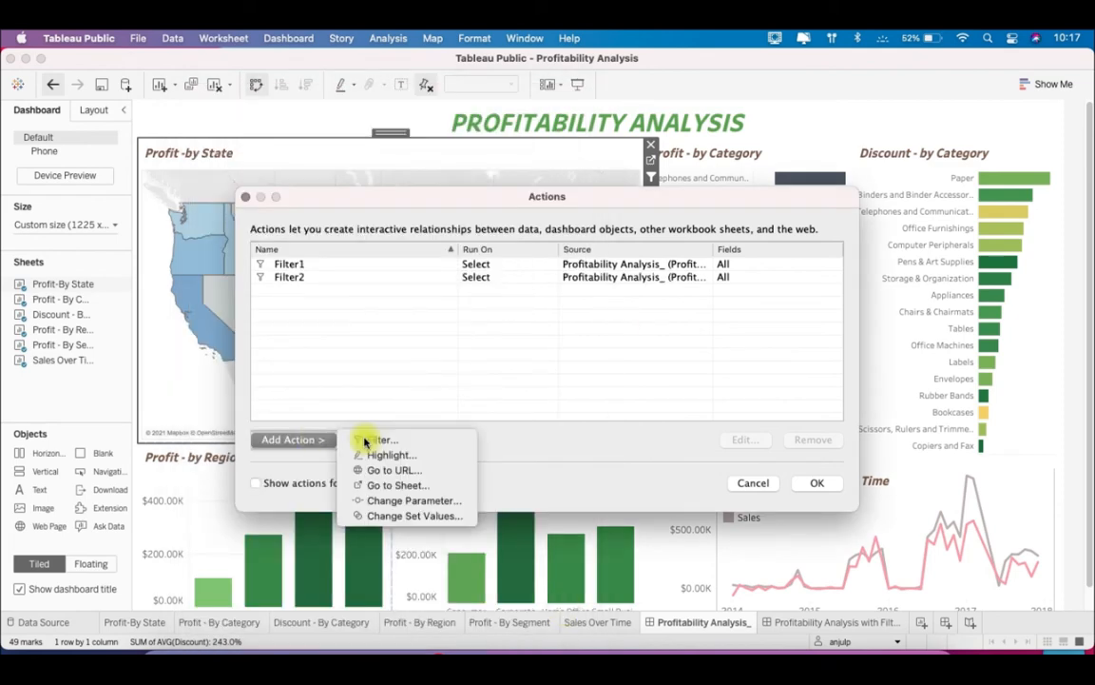
pyautogui.click(376, 440)
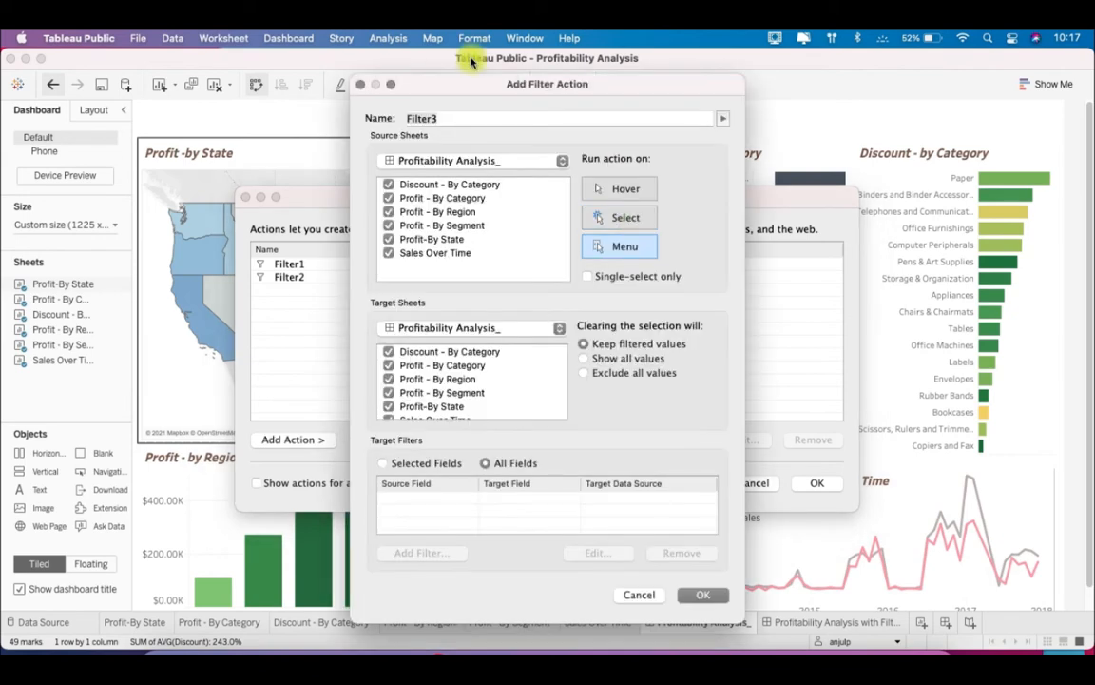
pyautogui.click(387, 198)
pyautogui.click(388, 211)
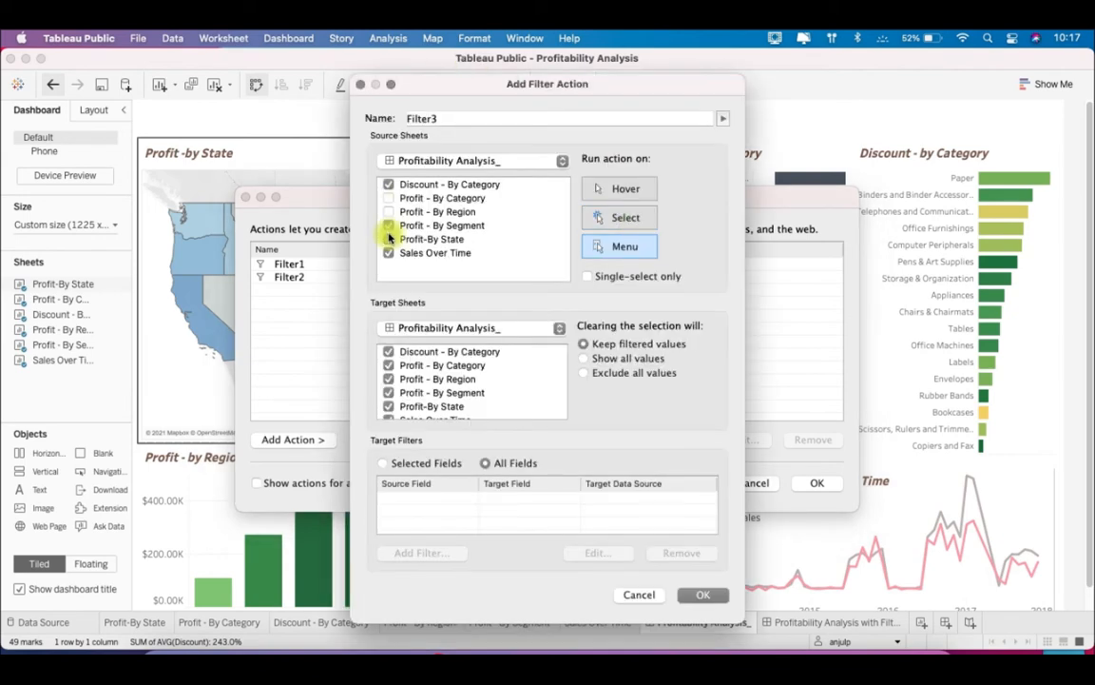
pyautogui.click(388, 227)
pyautogui.click(388, 238)
pyautogui.click(388, 253)
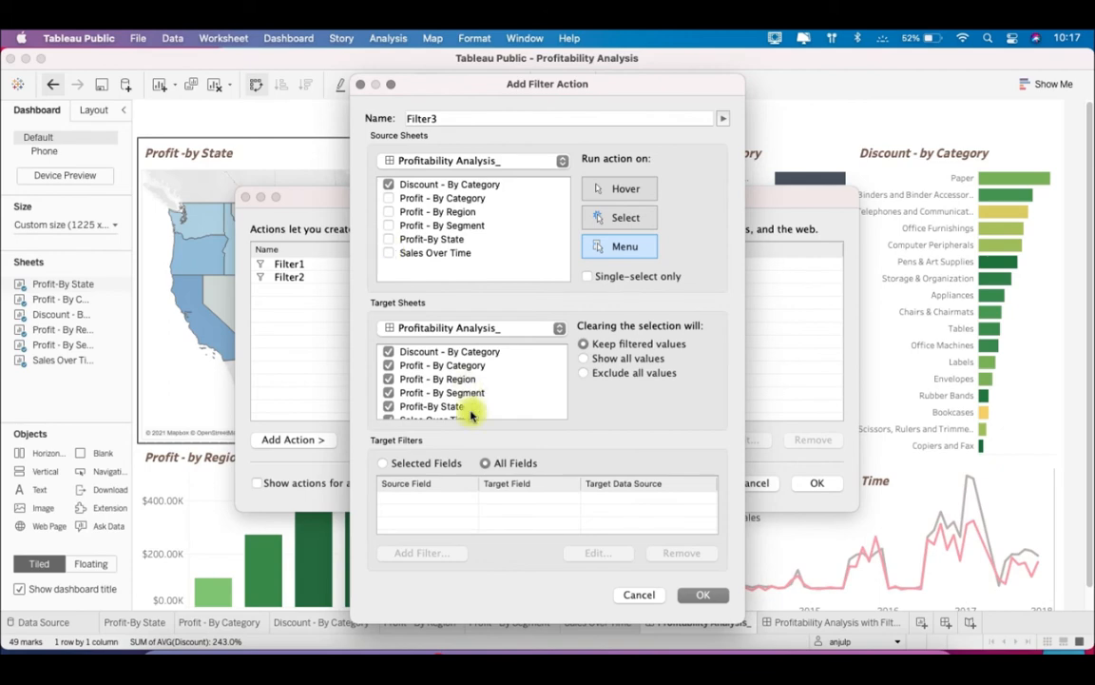
pyautogui.click(613, 220)
pyautogui.click(583, 358)
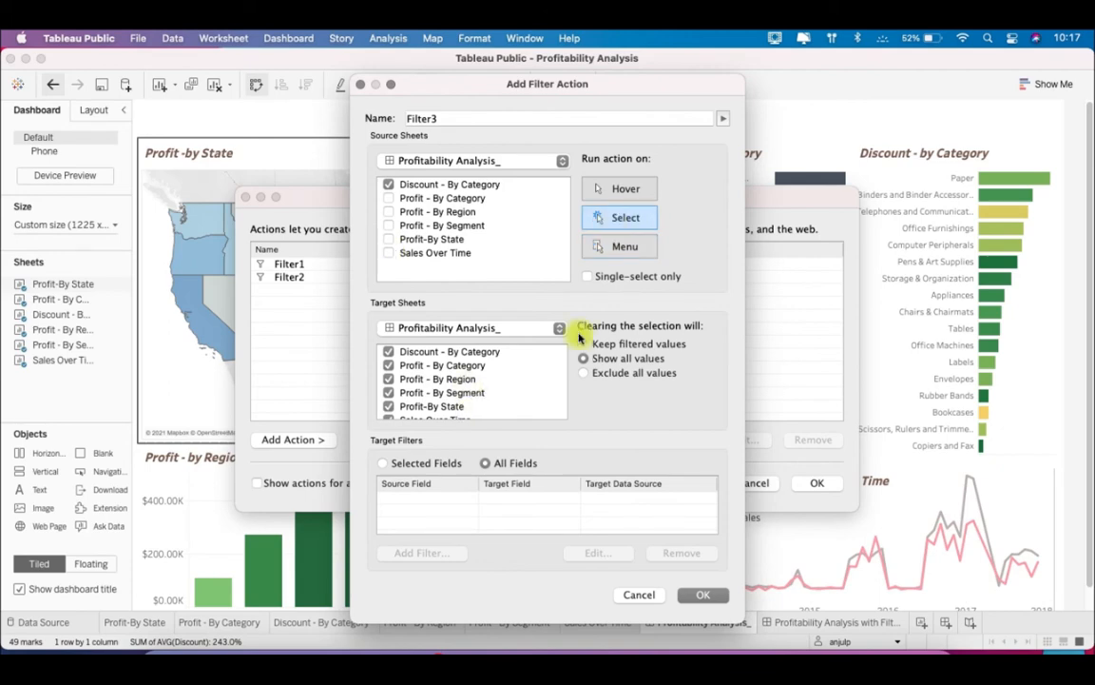
pyautogui.click(693, 593)
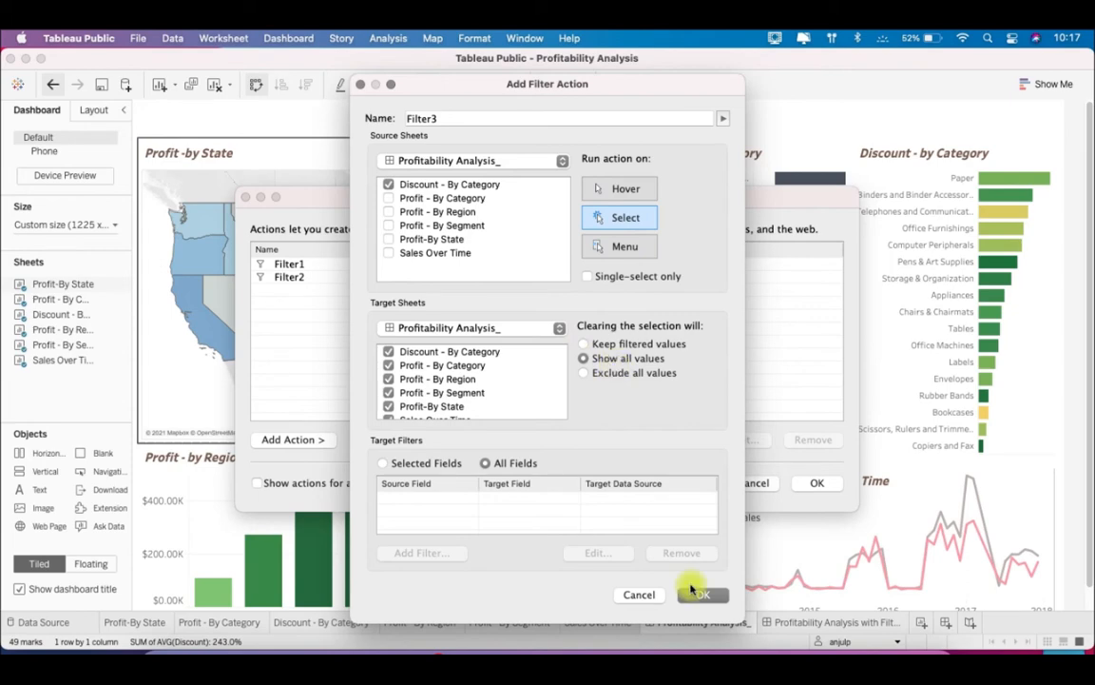
# Step: Add a filter action with Profit - By Region as its only source, running on Select and showing all values when cleared
pyautogui.click(314, 439)
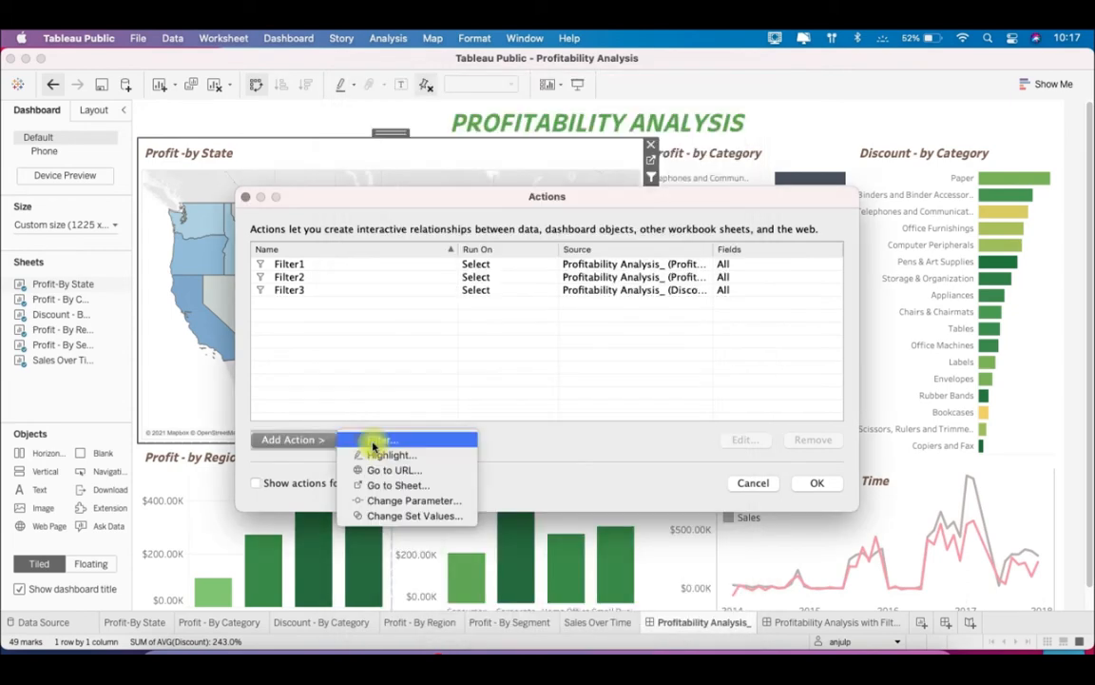
pyautogui.click(375, 440)
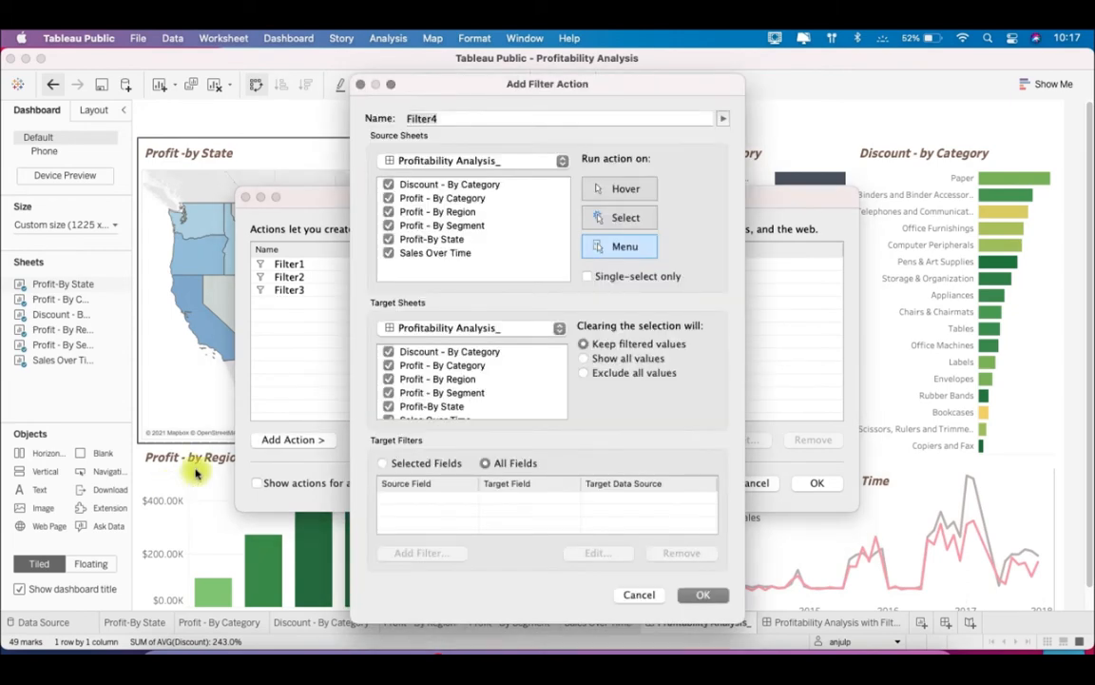
pyautogui.click(389, 185)
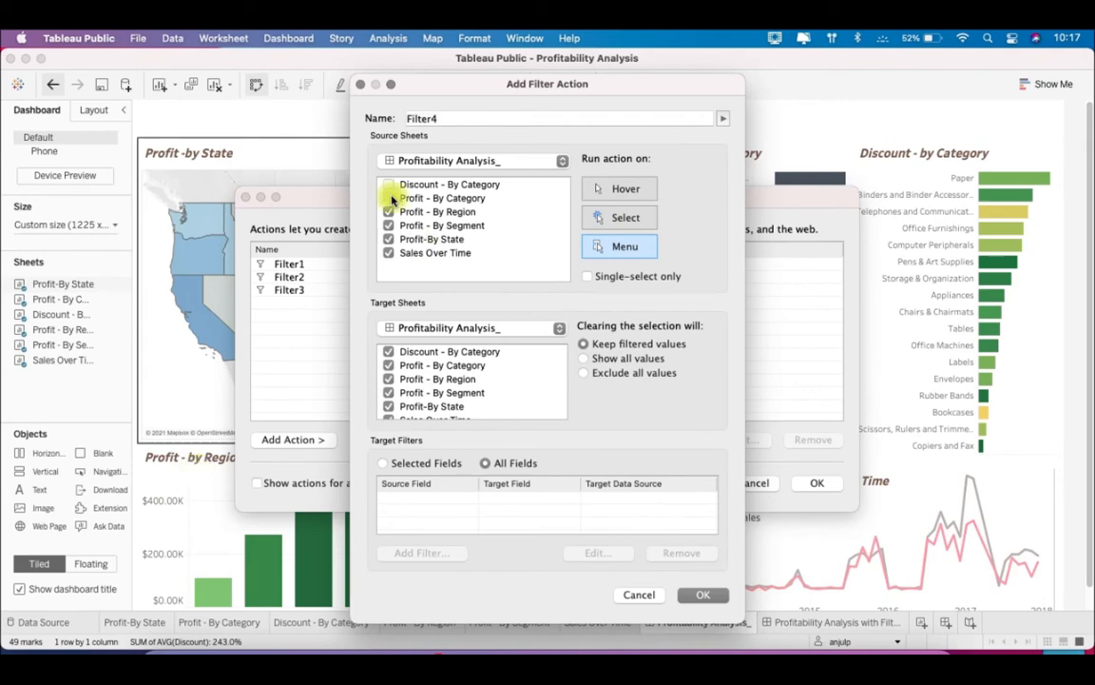
pyautogui.click(389, 198)
pyautogui.click(390, 225)
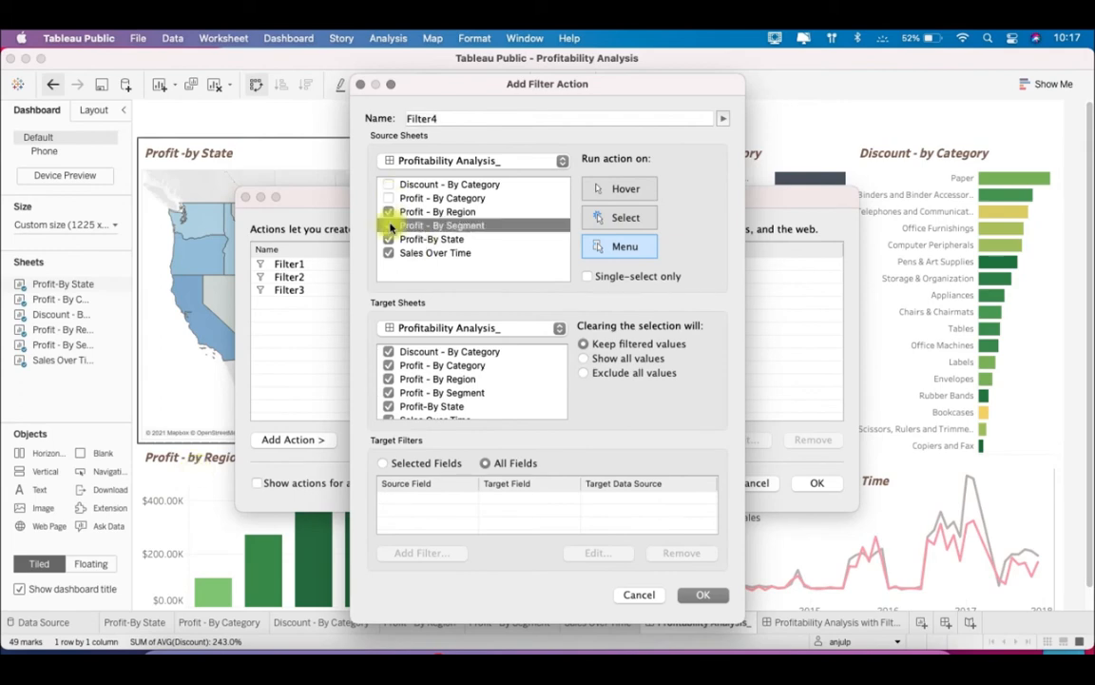
pyautogui.click(389, 239)
pyautogui.click(389, 253)
pyautogui.click(612, 224)
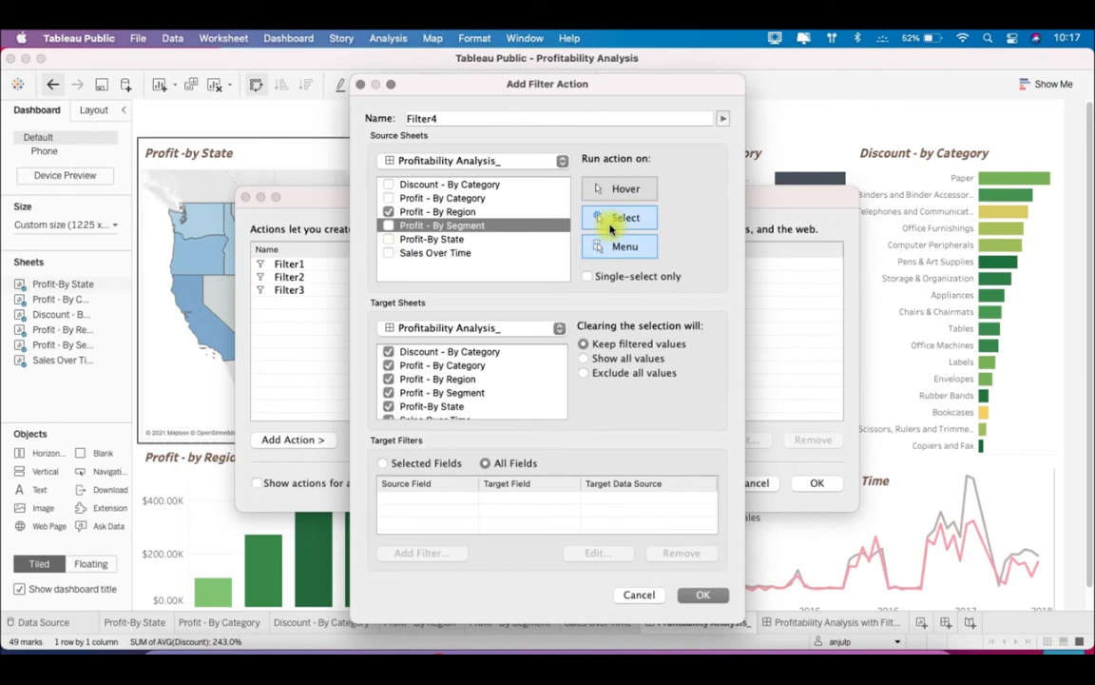
pyautogui.click(584, 358)
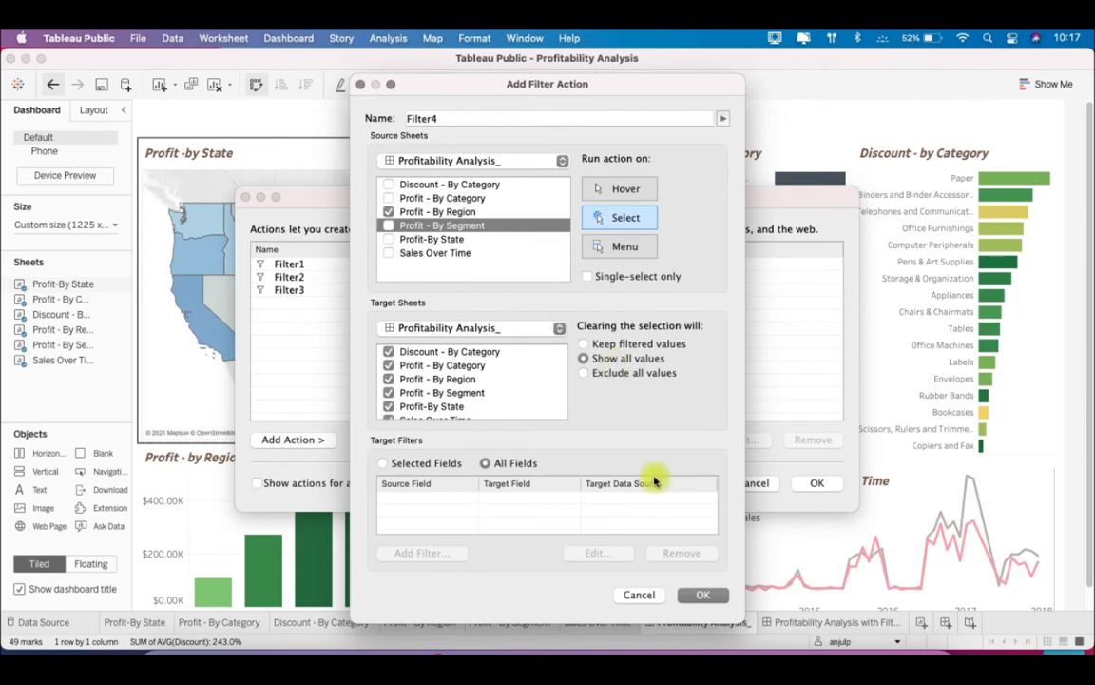
pyautogui.click(699, 594)
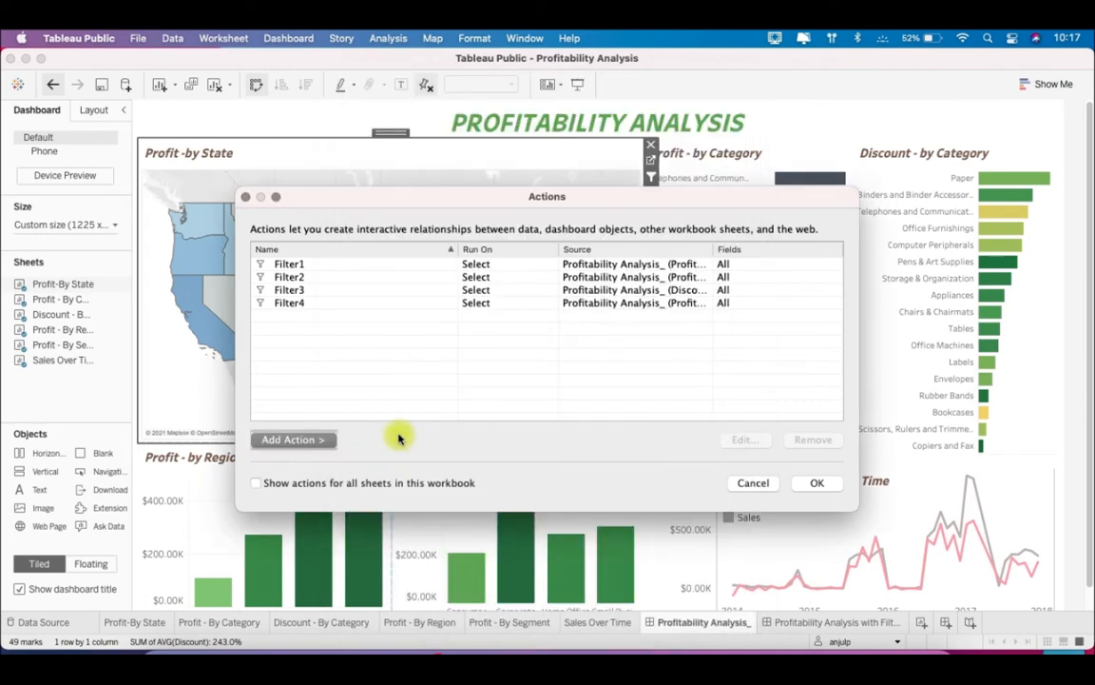
# Step: Add a filter action sourced only from Profit - By Segment that runs on Select and shows all values when cleared
pyautogui.click(321, 441)
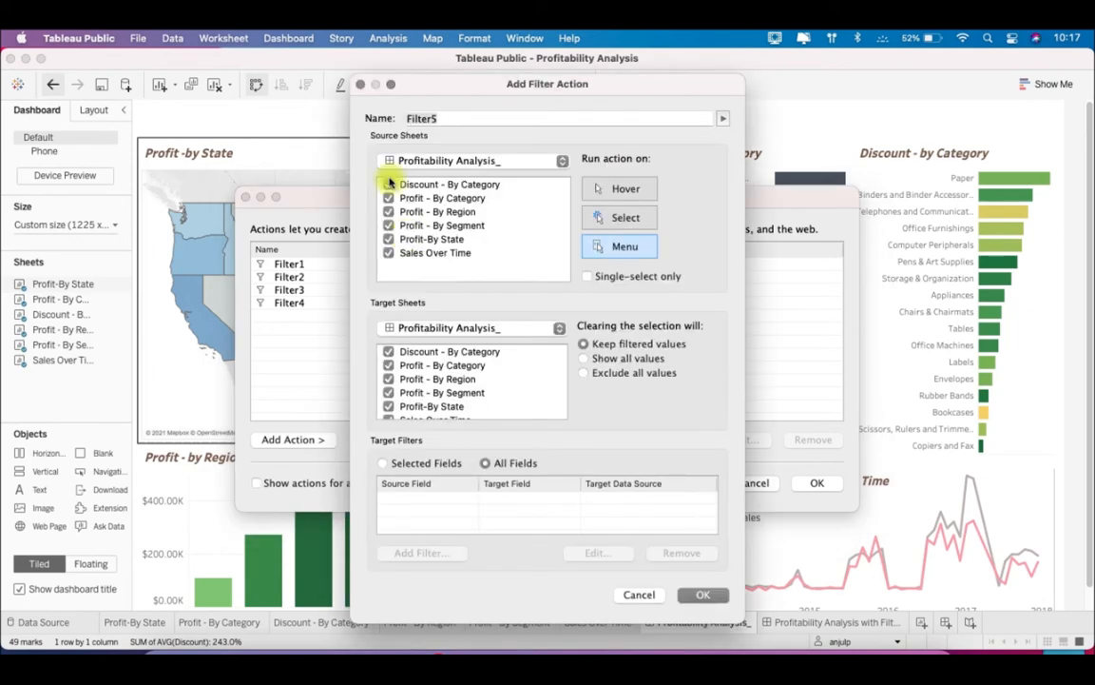
pyautogui.click(389, 184)
pyautogui.click(389, 198)
pyautogui.click(389, 211)
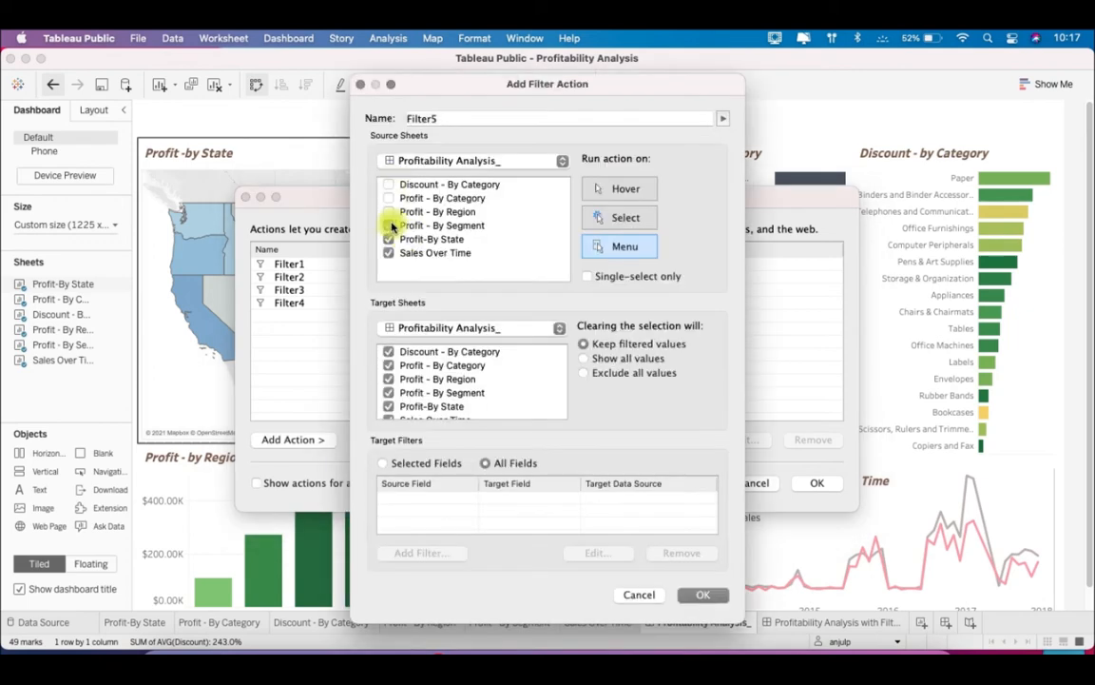
pyautogui.click(389, 239)
pyautogui.click(389, 253)
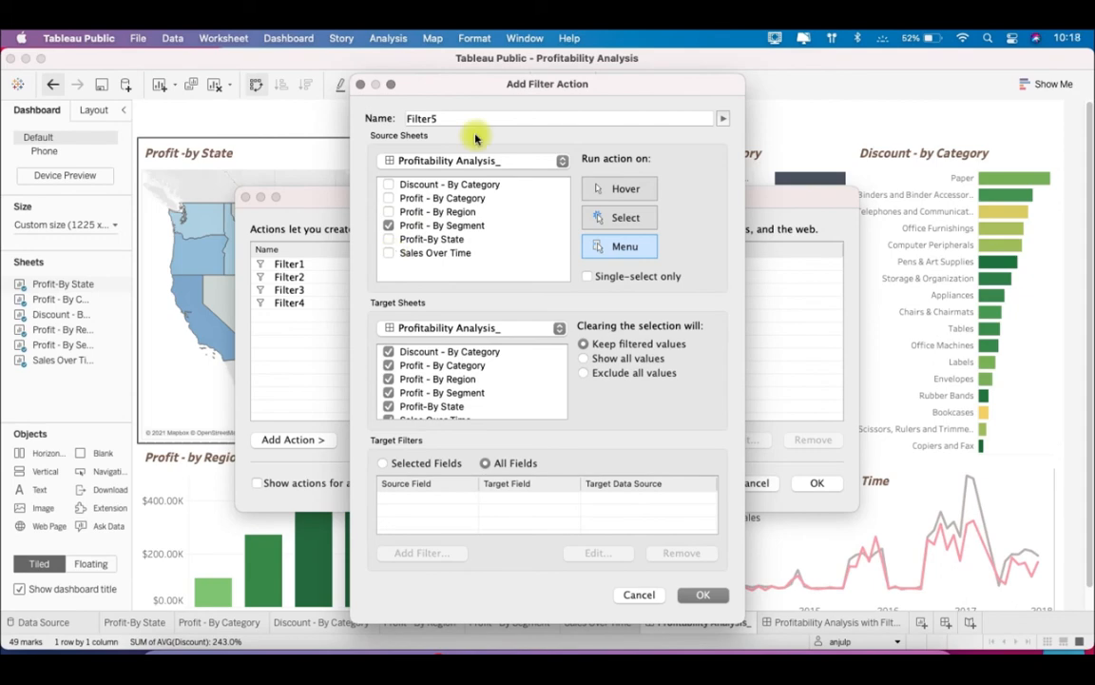
pyautogui.moveTo(473, 86); pyautogui.dragTo(731, 86)
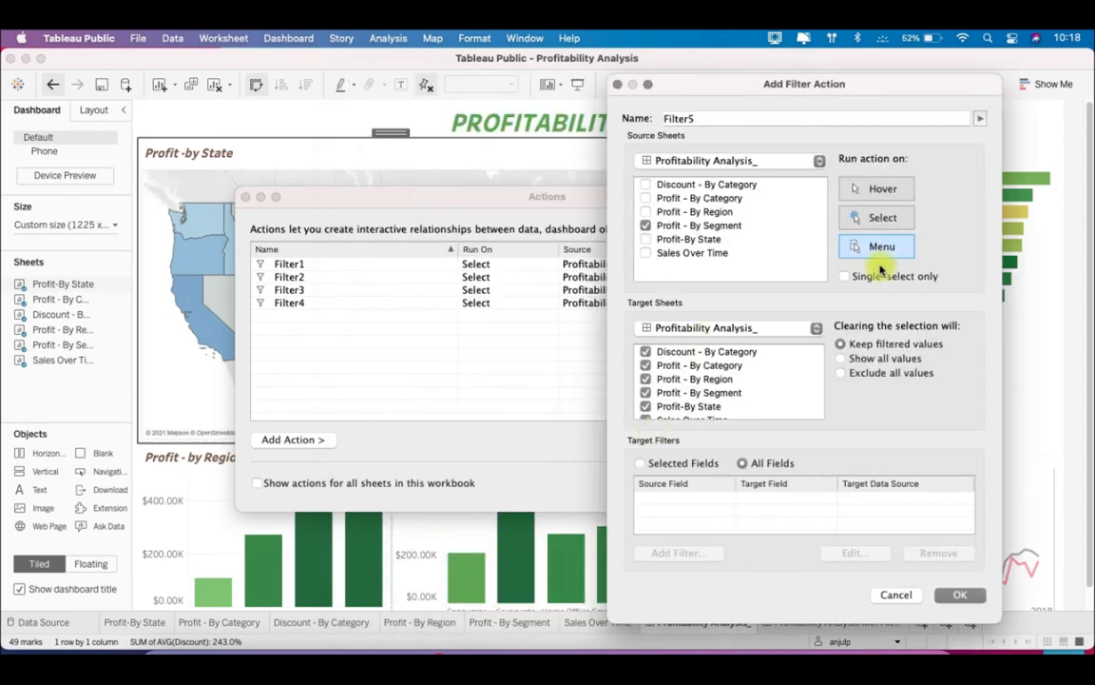
pyautogui.click(882, 219)
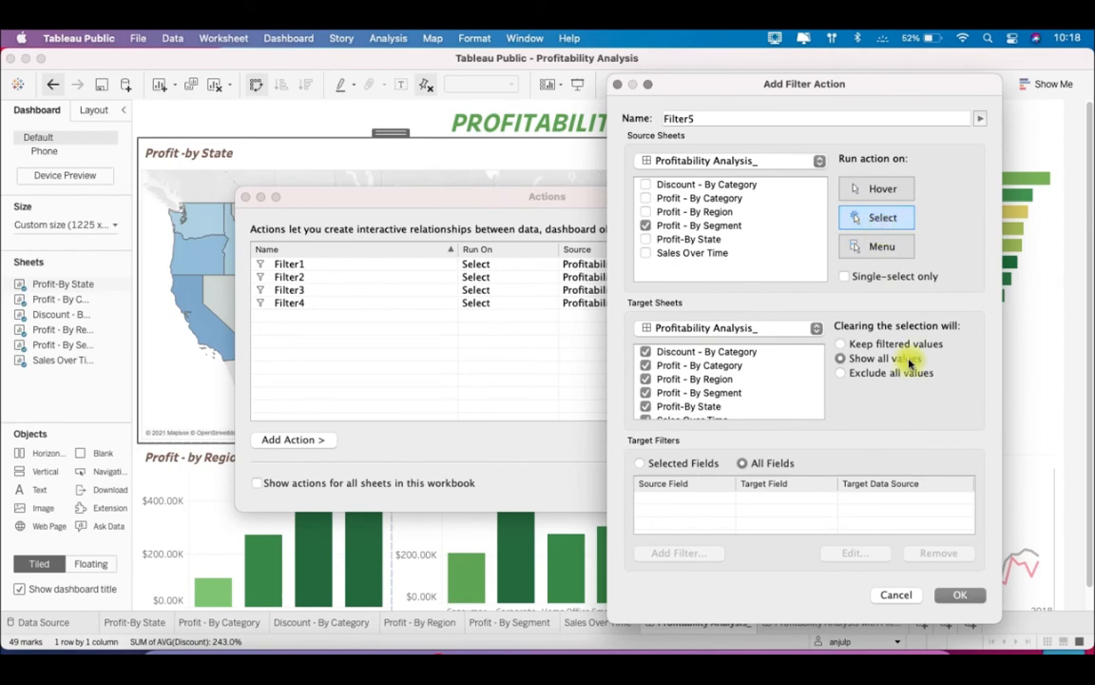
pyautogui.click(958, 596)
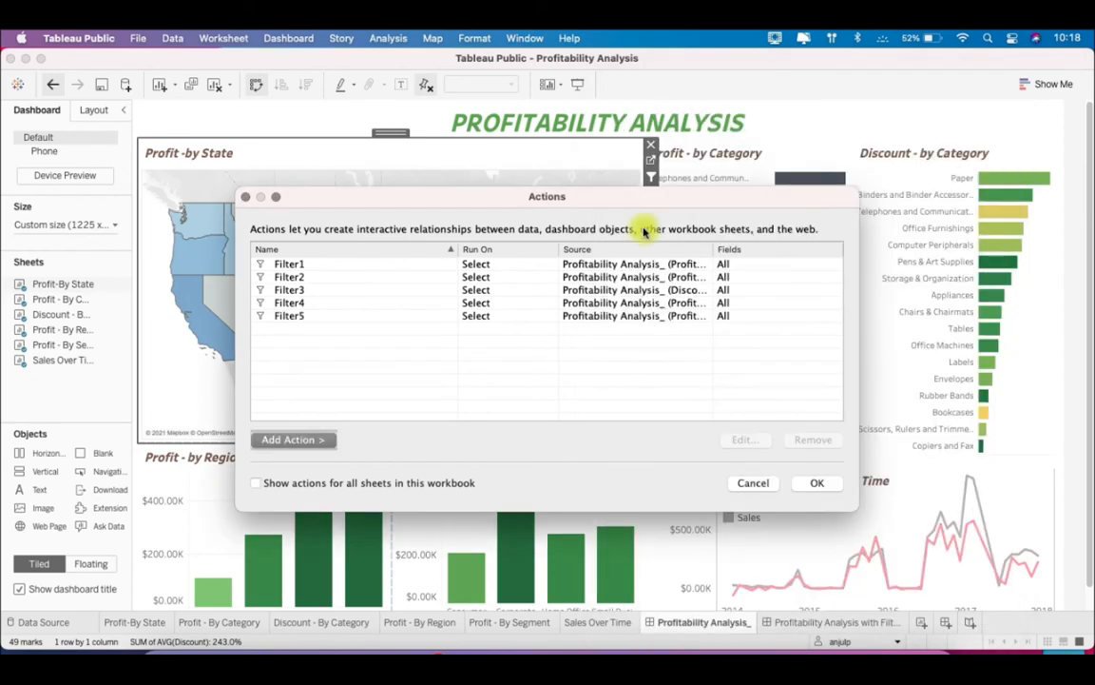
# Step: Add a filter action running on Select with Sales Over Time as its only source sheet, and apply all the dashboard actions
pyautogui.moveTo(657, 202); pyautogui.dragTo(559, 111)
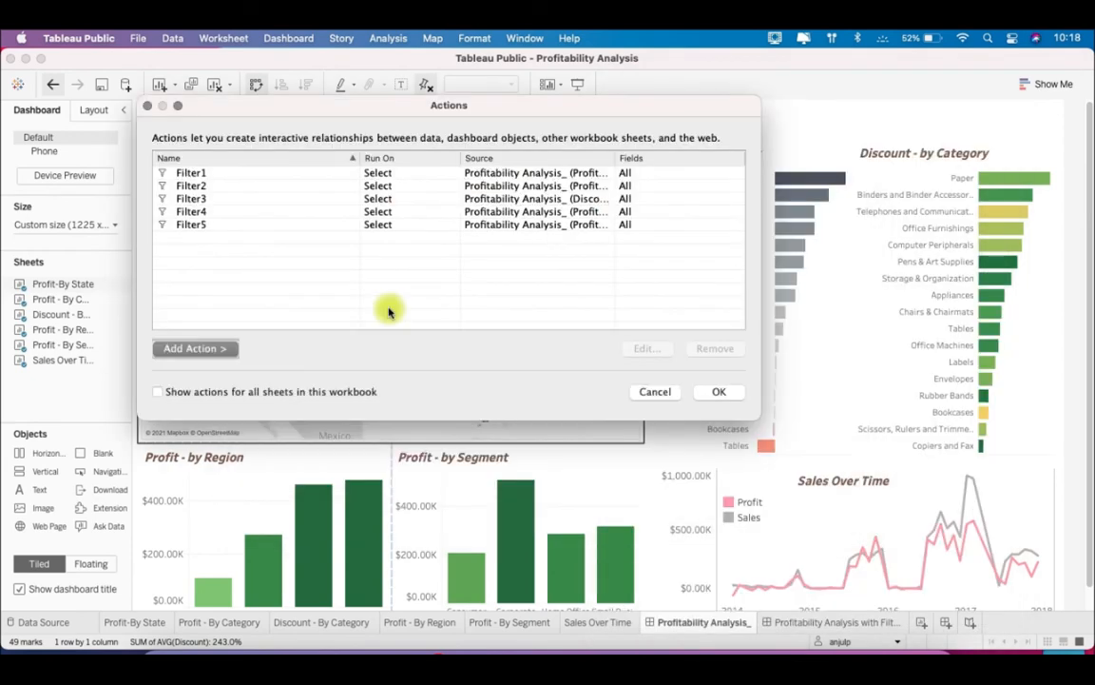
pyautogui.click(195, 348)
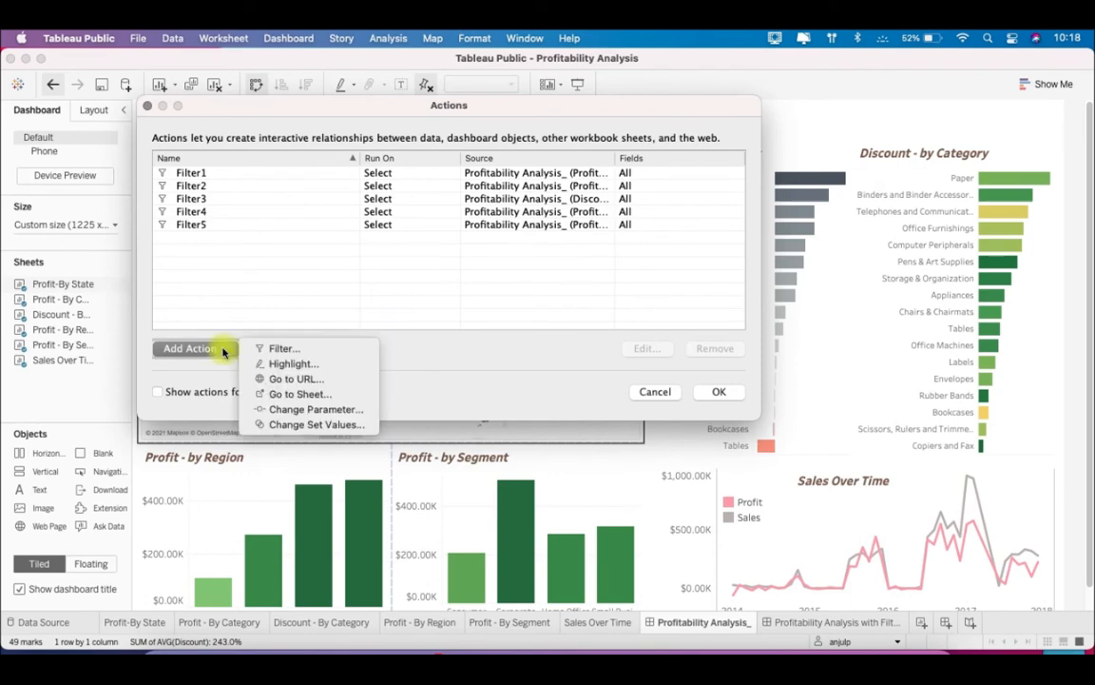
pyautogui.click(275, 349)
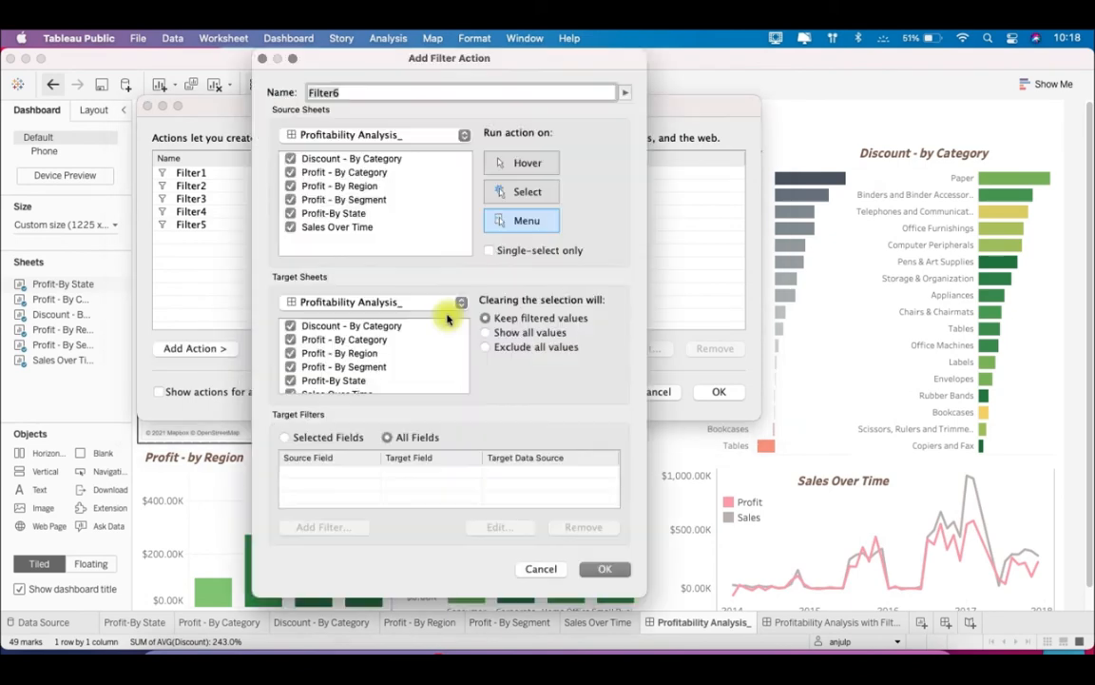
pyautogui.click(290, 176)
pyautogui.click(291, 176)
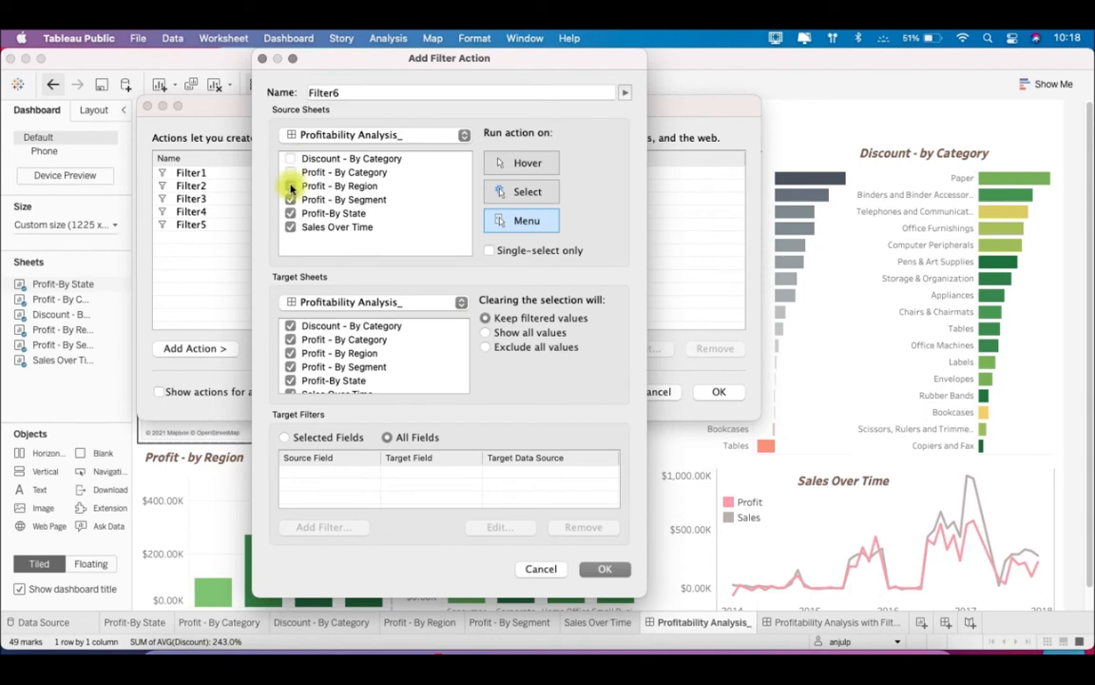
pyautogui.click(291, 186)
pyautogui.click(291, 199)
pyautogui.click(291, 213)
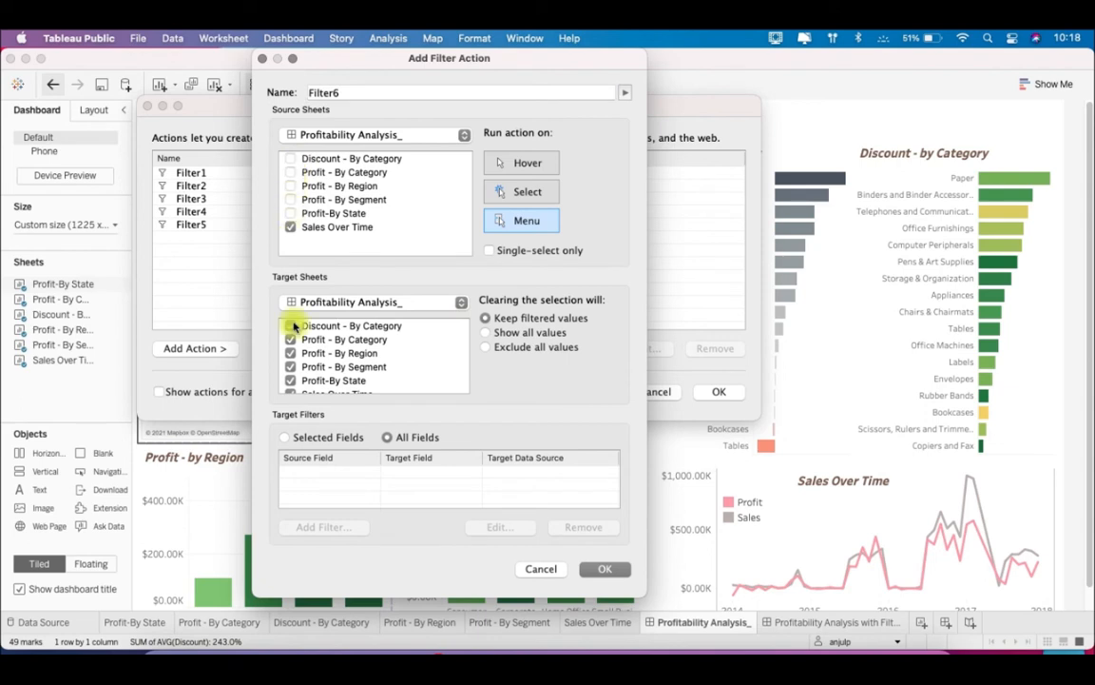
pyautogui.click(291, 326)
pyautogui.click(533, 193)
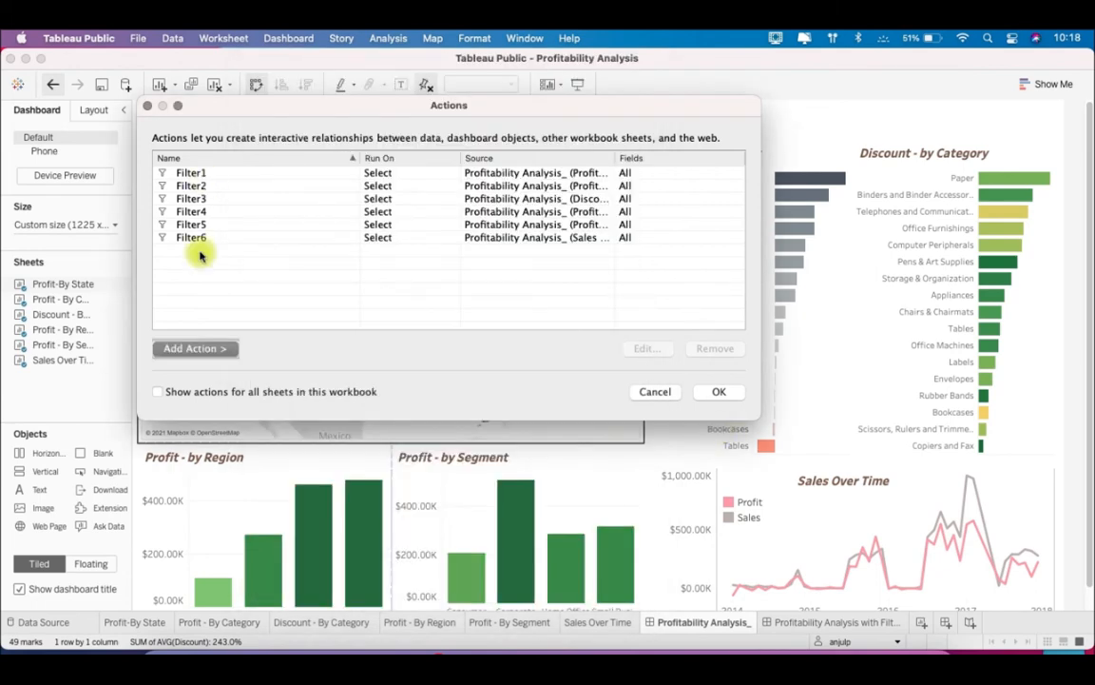
pyautogui.click(720, 393)
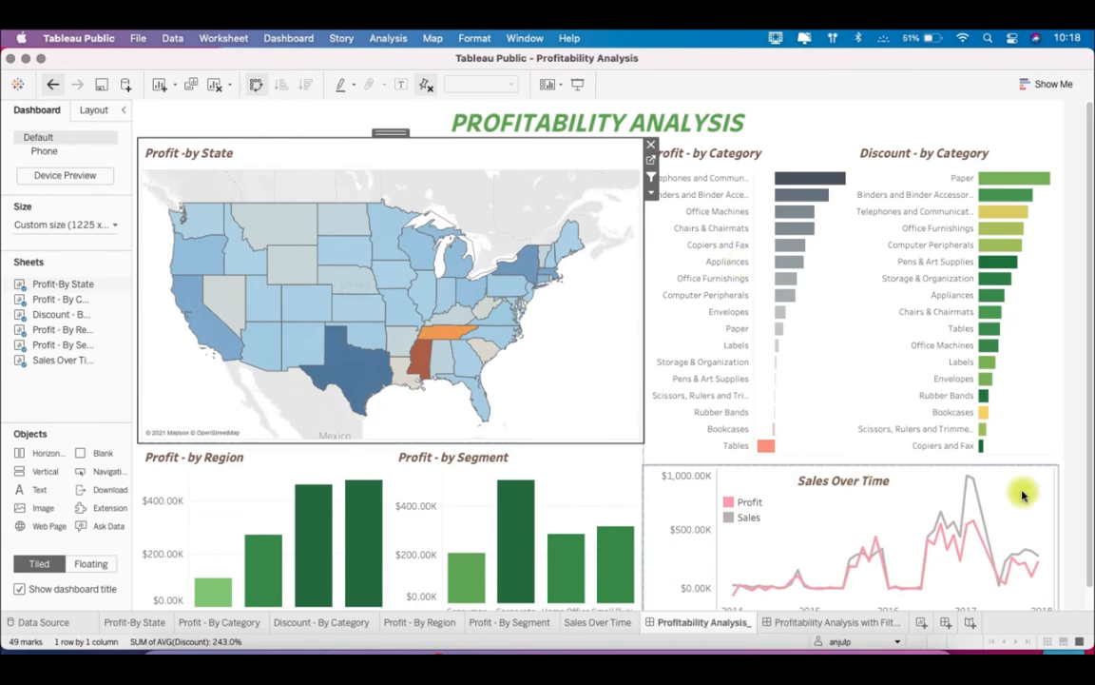
# Step: Test the segment filter by selecting Small Business and Corporate in Profit - by Segment, examining the other charts, and clearing the selection
pyautogui.scroll(-1, 951, 504)
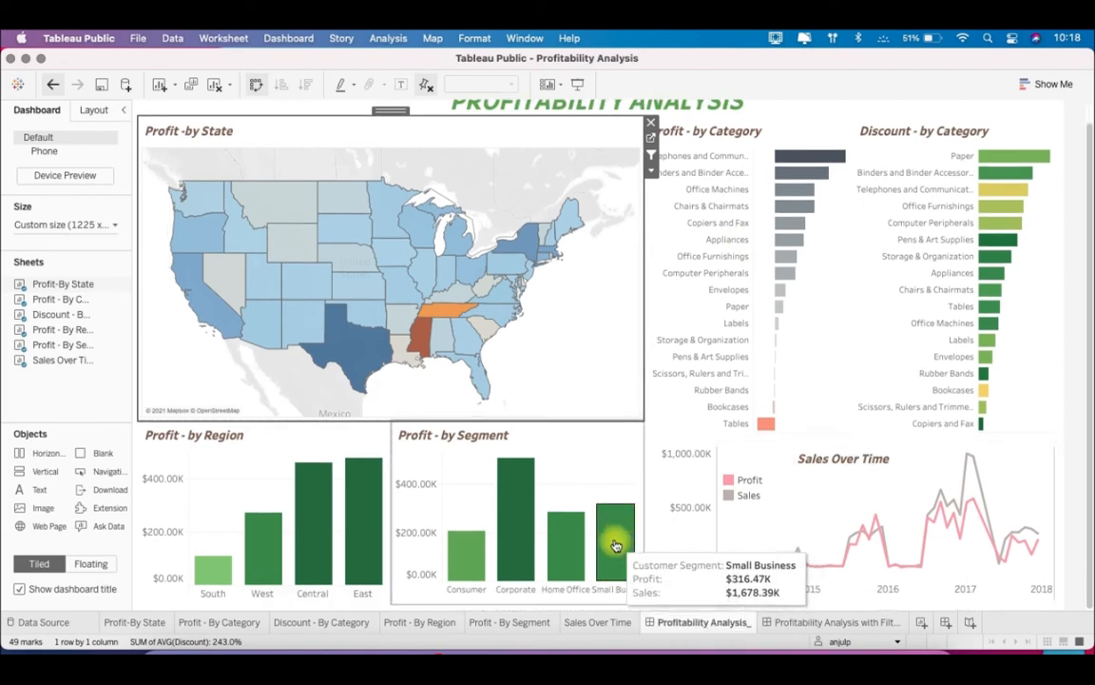
pyautogui.click(616, 545)
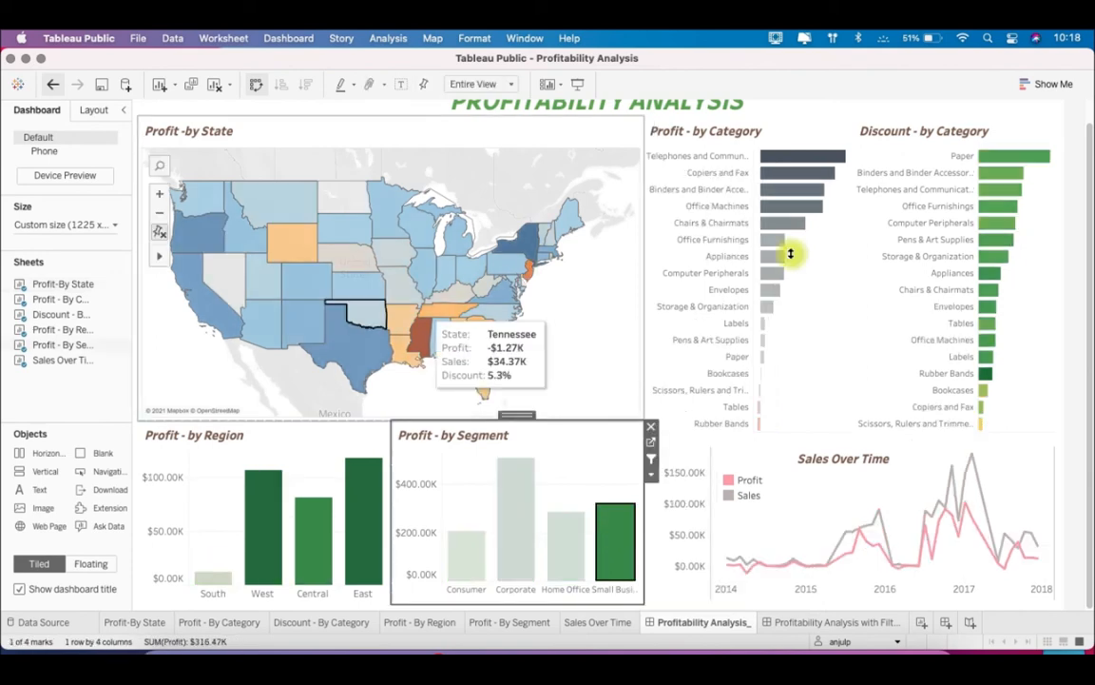
pyautogui.click(513, 489)
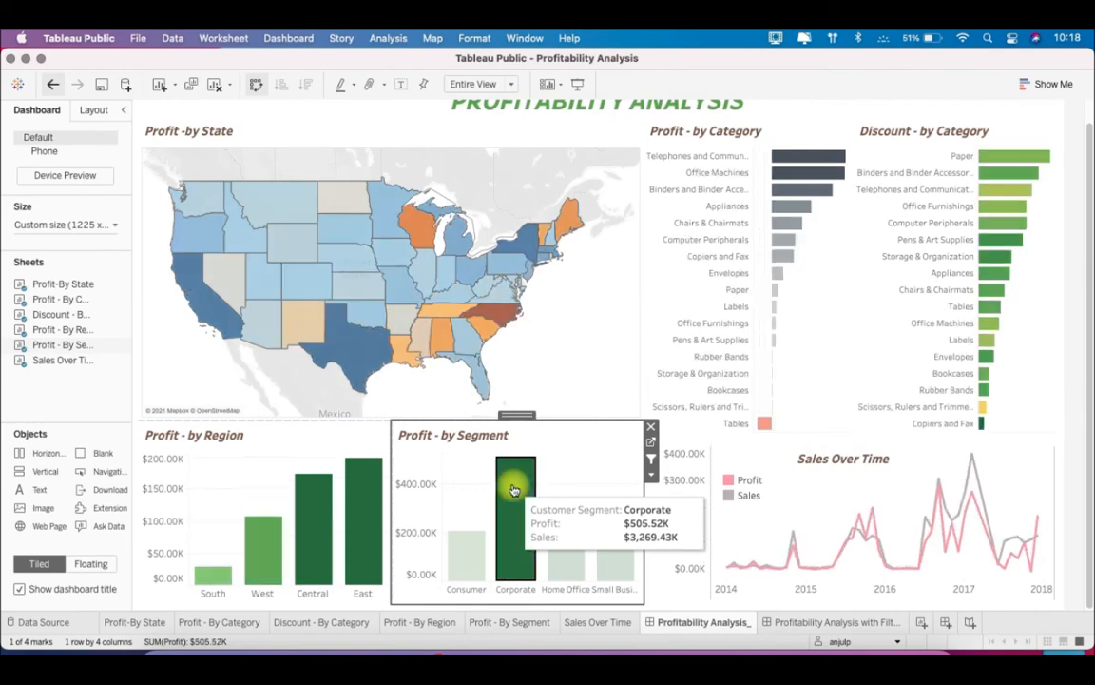
pyautogui.click(584, 479)
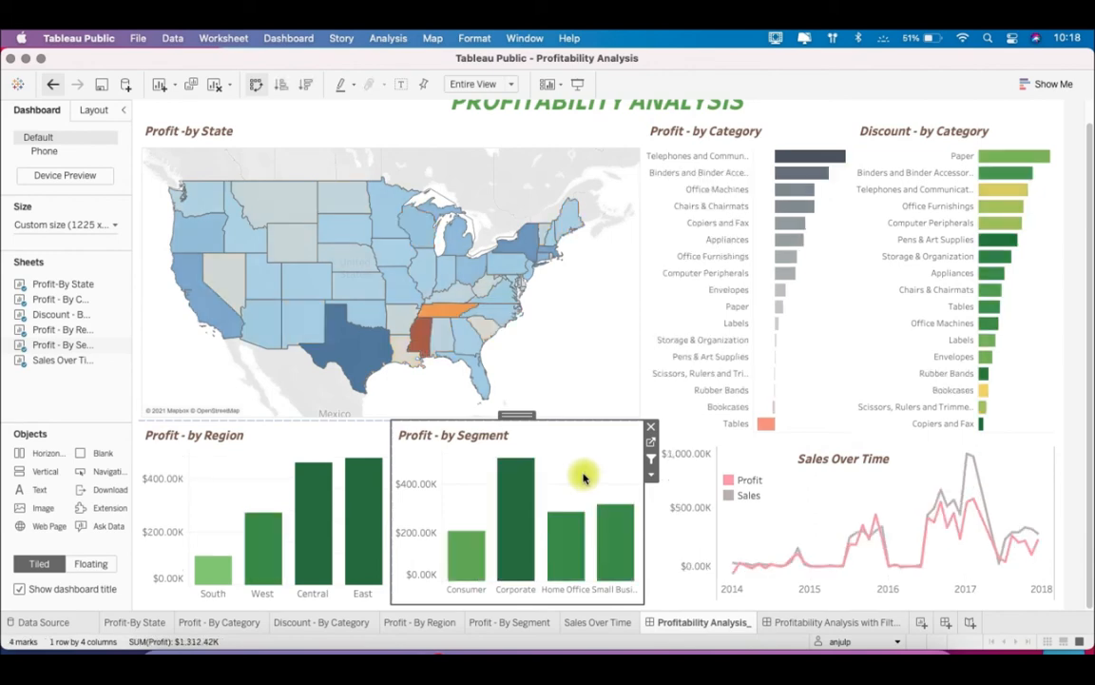
# Step: Test the category filter by selecting Appliances in Profit - by Category, examining the other charts, and clearing the selection
pyautogui.click(791, 245)
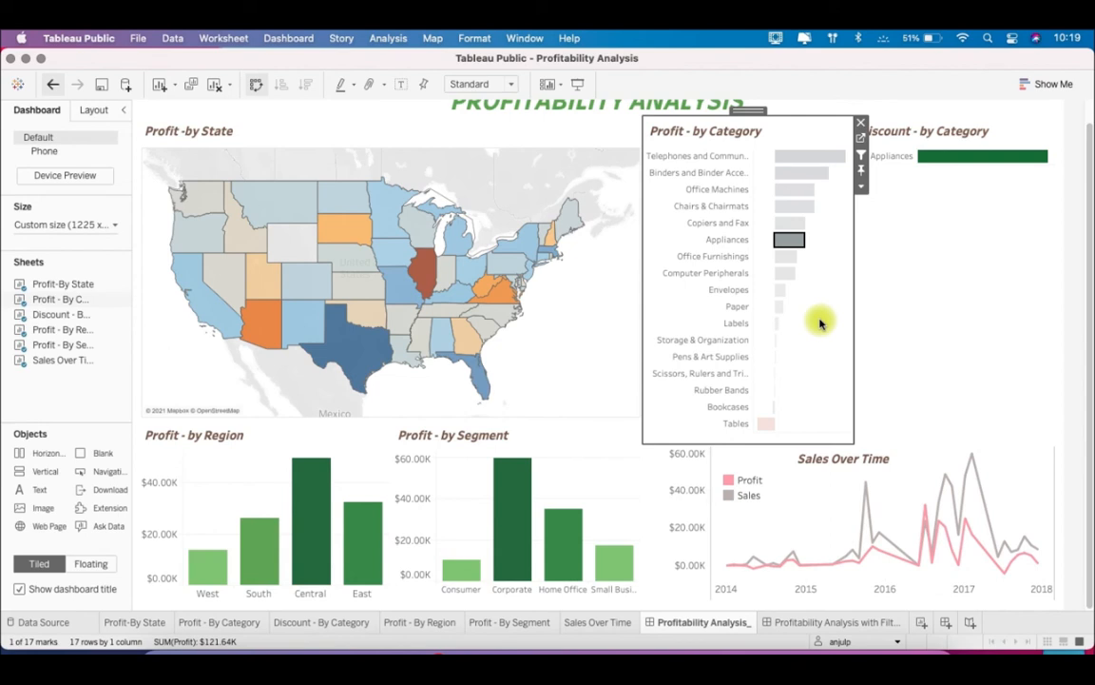
pyautogui.moveTo(806, 252)
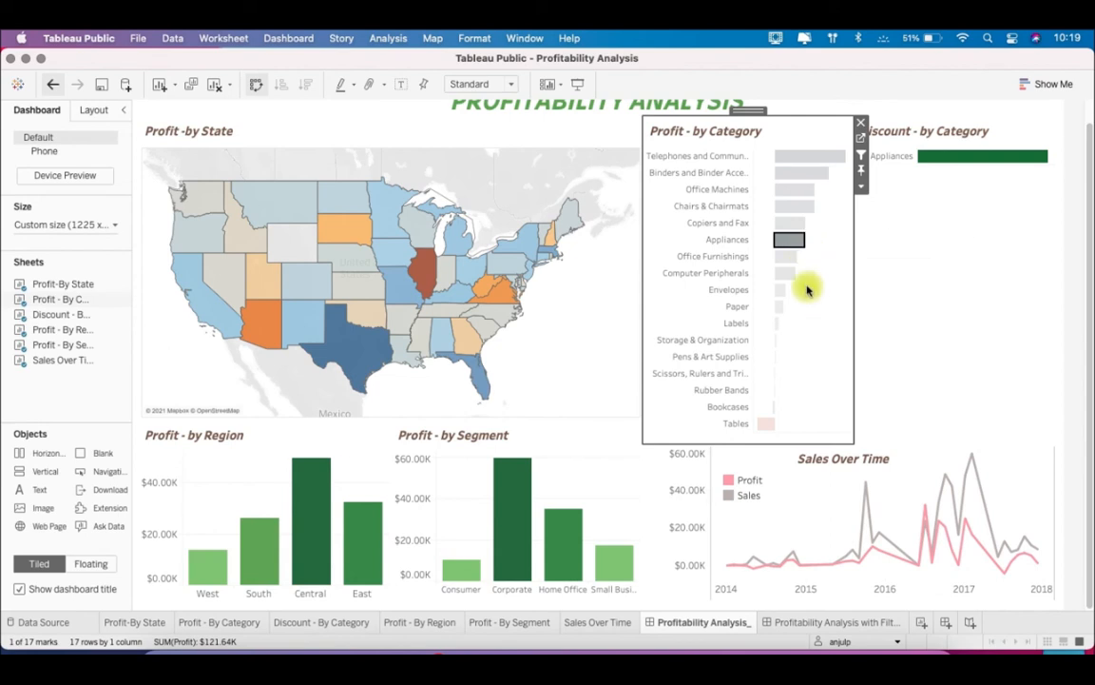
pyautogui.click(808, 290)
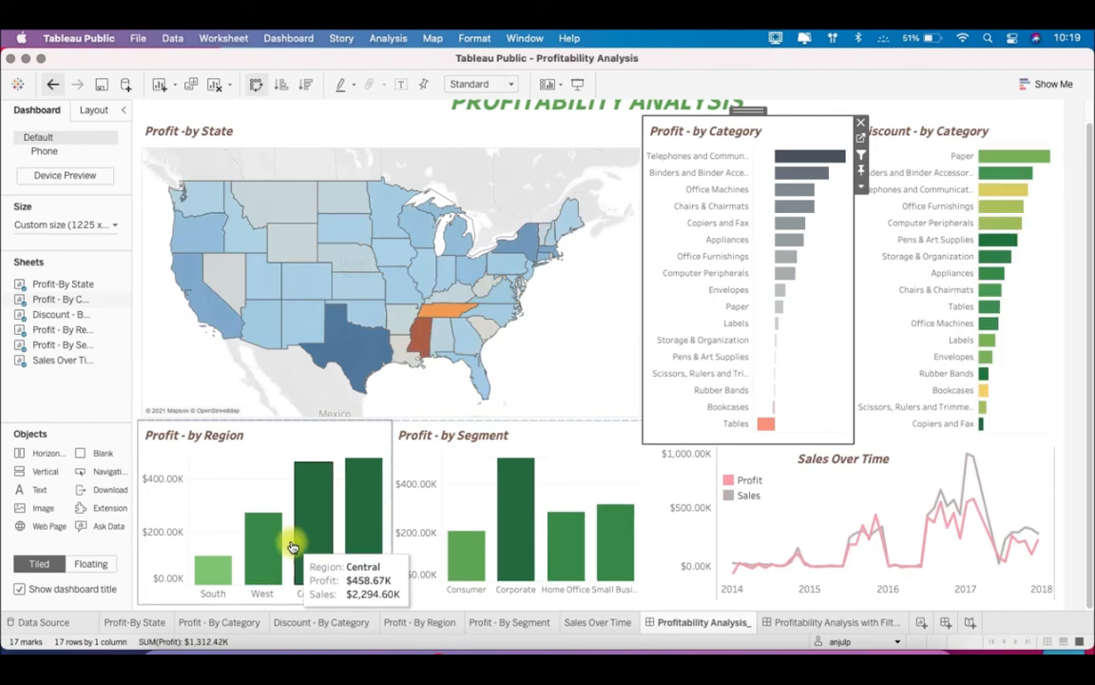
# Step: Test the region filter by selecting South in Profit - by Region and examine the other charts
pyautogui.click(214, 578)
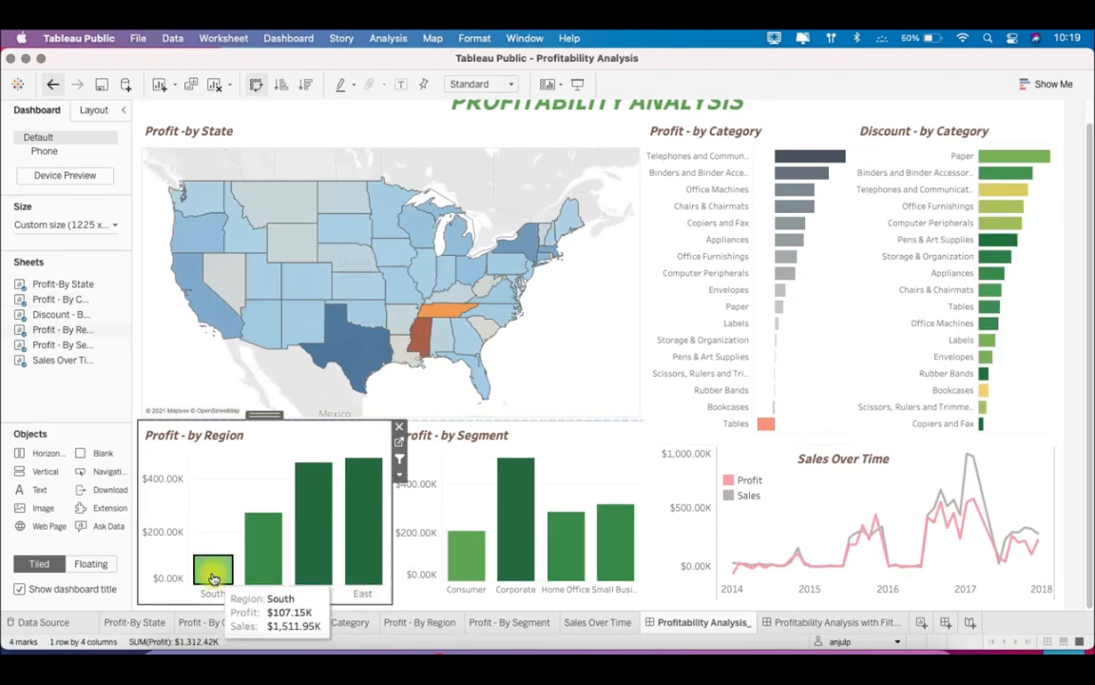
pyautogui.click(214, 578)
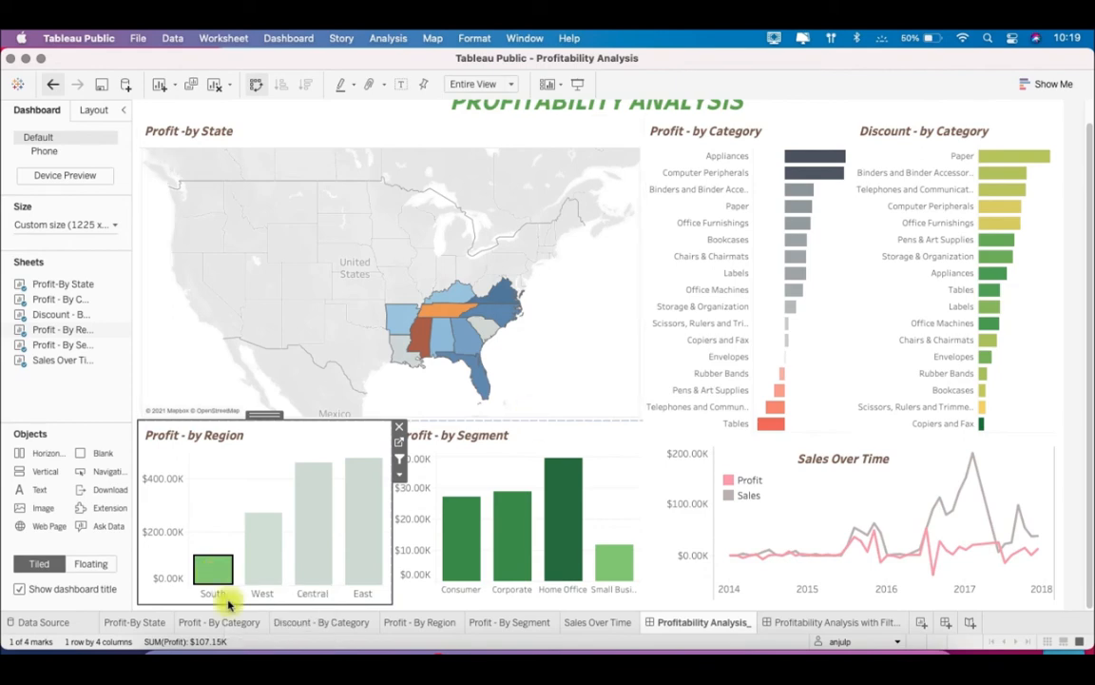
# Step: Clear the South selection in Profit - by Region, remove all the dashboard's filter actions, and apply the change
pyautogui.click(228, 541)
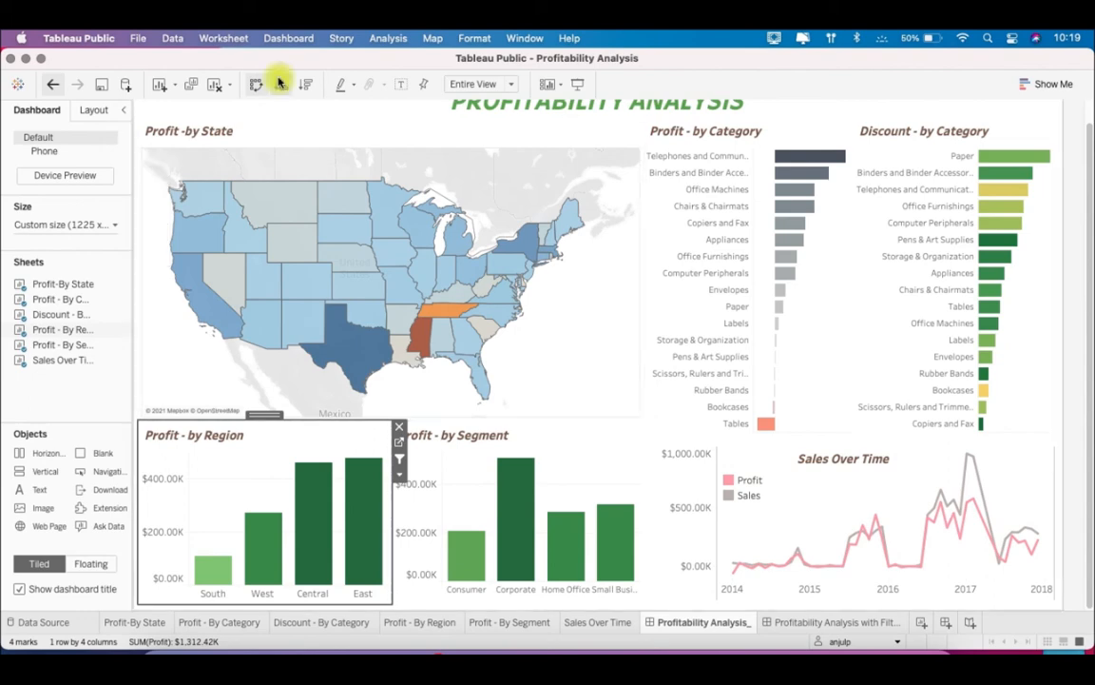
pyautogui.click(288, 38)
pyautogui.click(329, 220)
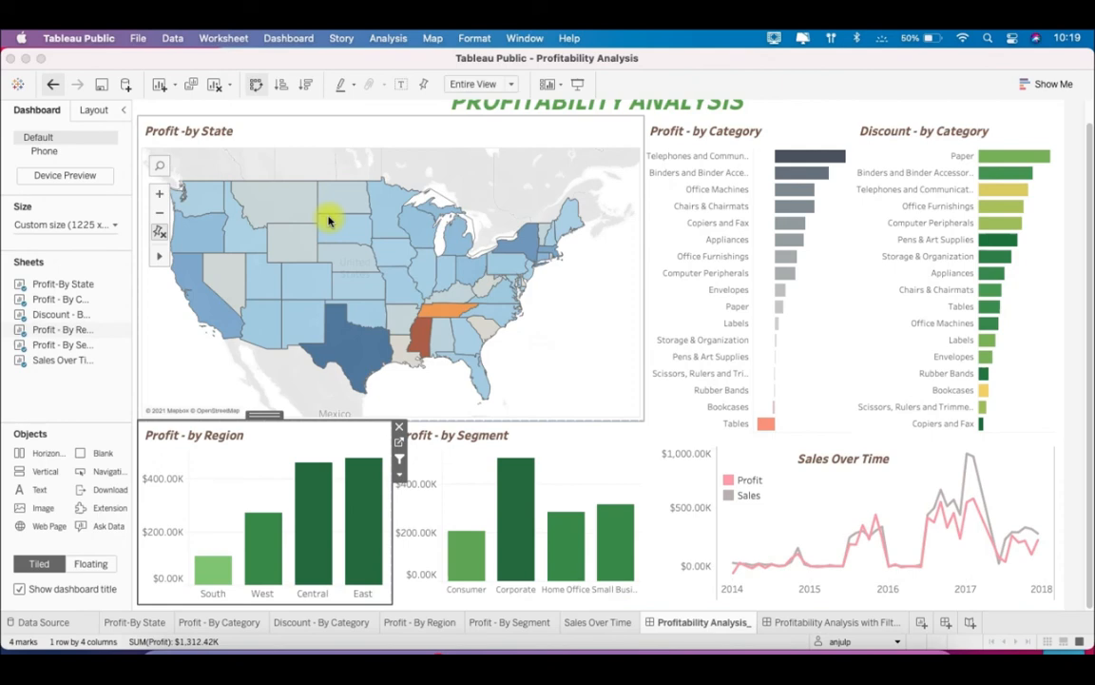
pyautogui.click(306, 266)
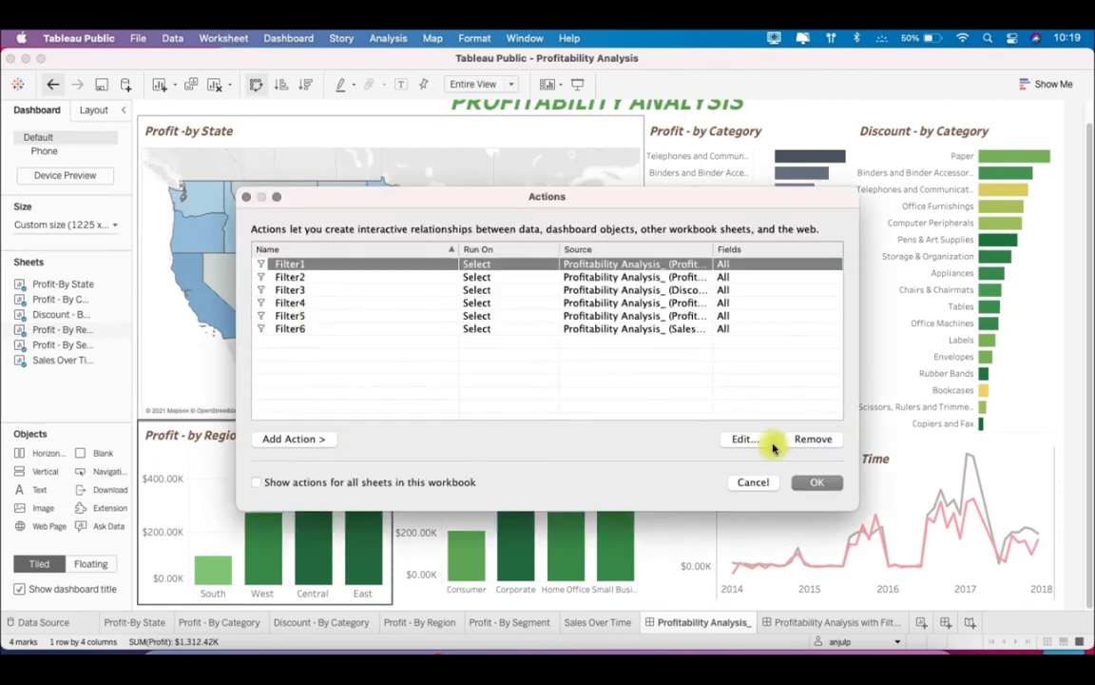
pyautogui.click(816, 442)
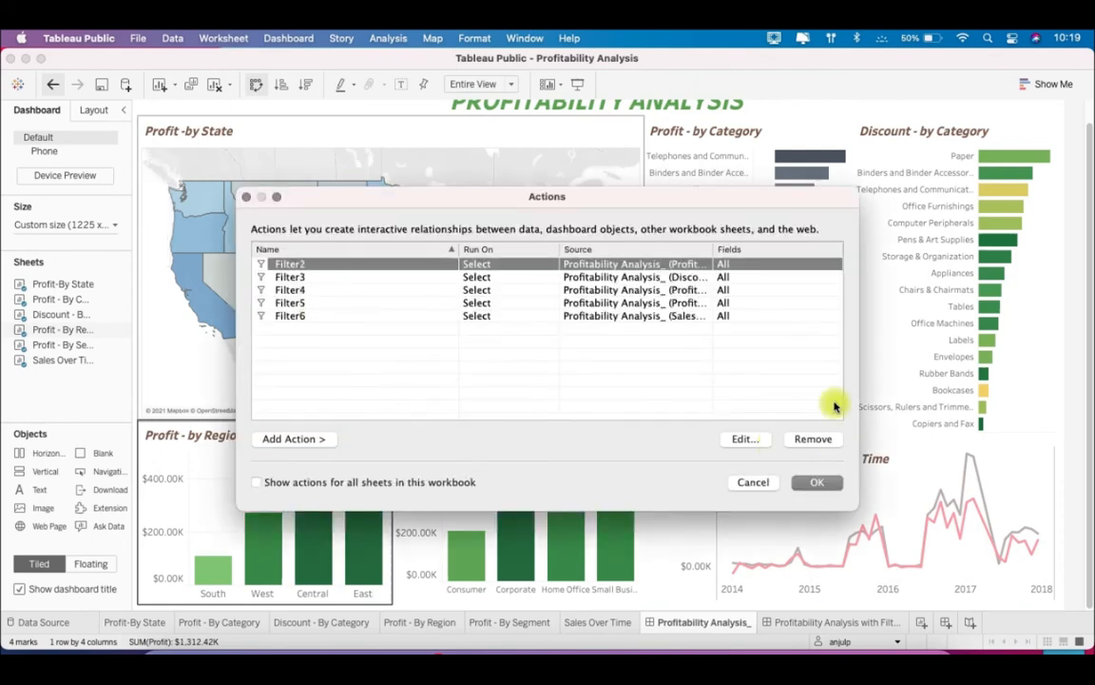
pyautogui.click(816, 440)
pyautogui.click(705, 264)
pyautogui.click(813, 444)
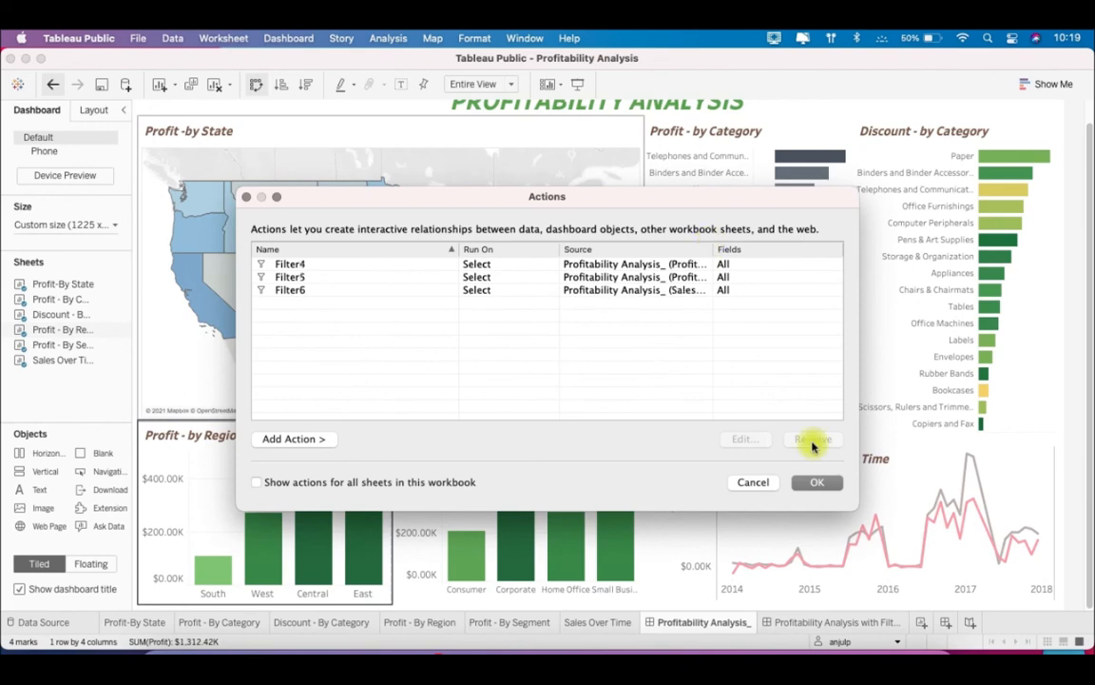
pyautogui.click(807, 439)
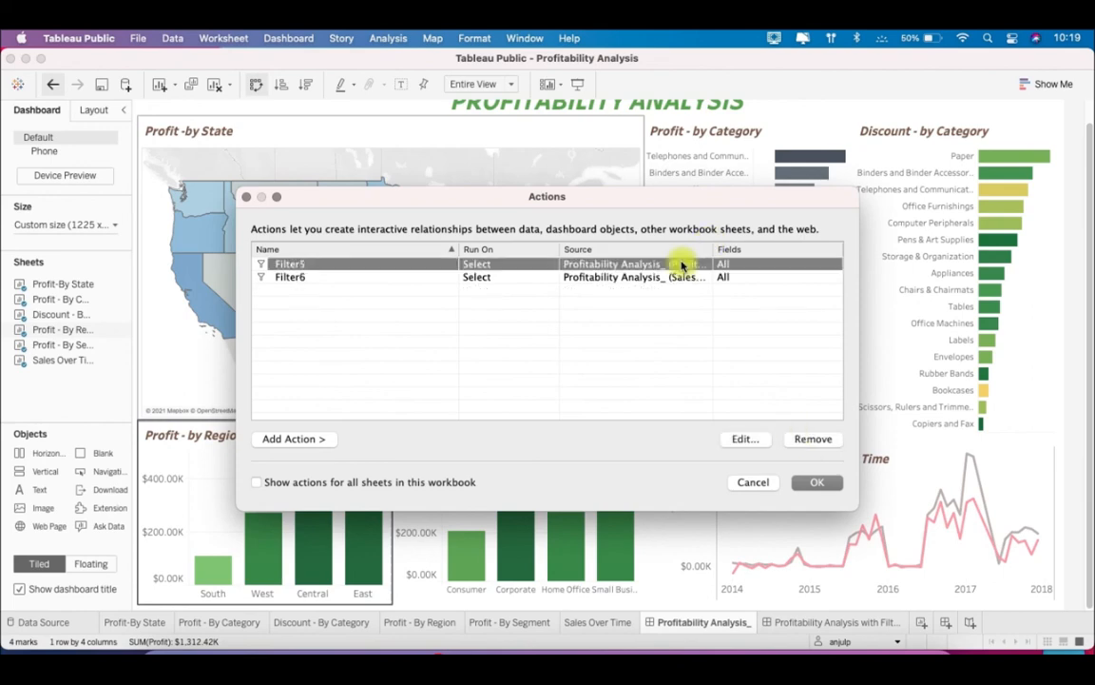
pyautogui.click(810, 439)
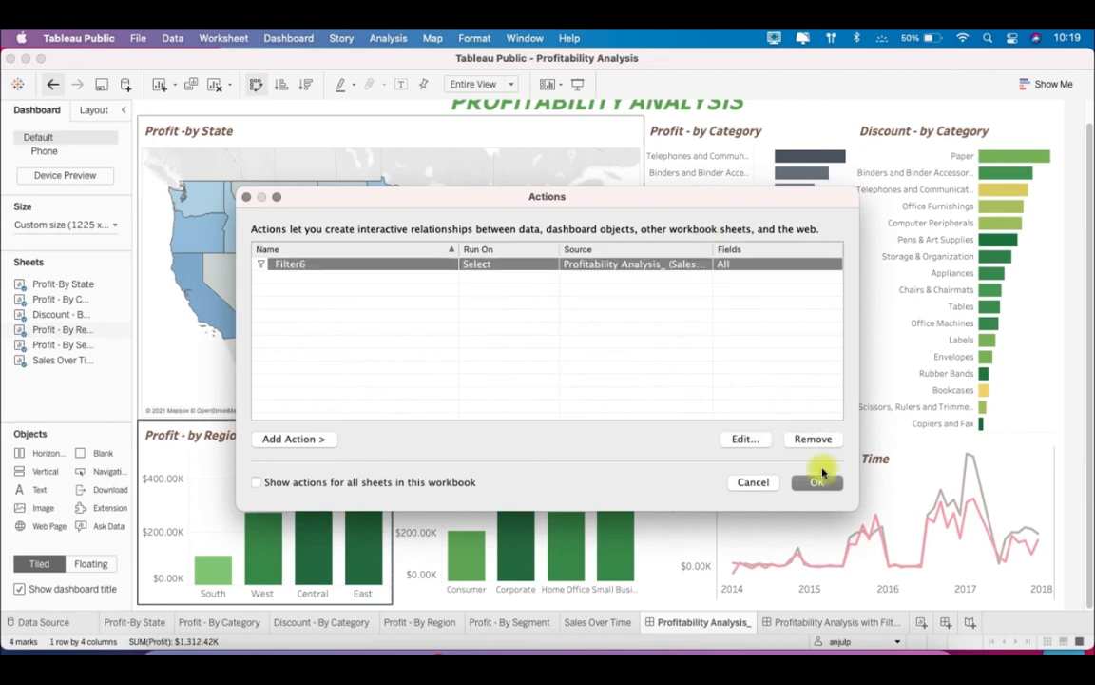
pyautogui.click(820, 484)
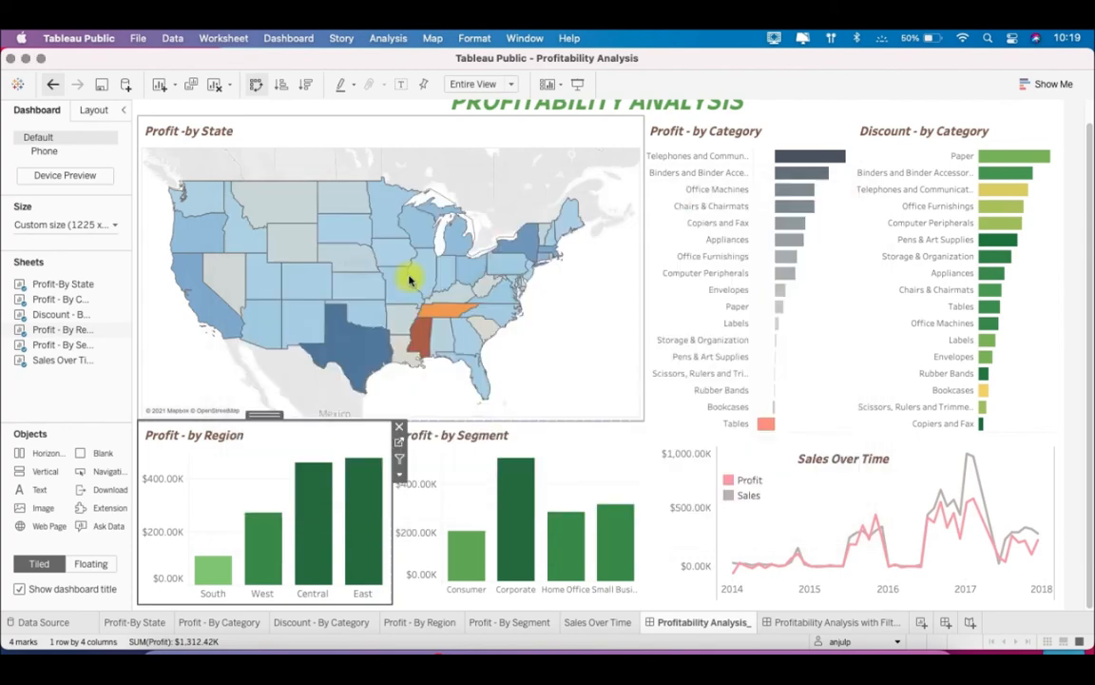
# Step: Use Profit - by State as a filter, test it by selecting Mississippi on the map, and clear the selection
pyautogui.click(554, 133)
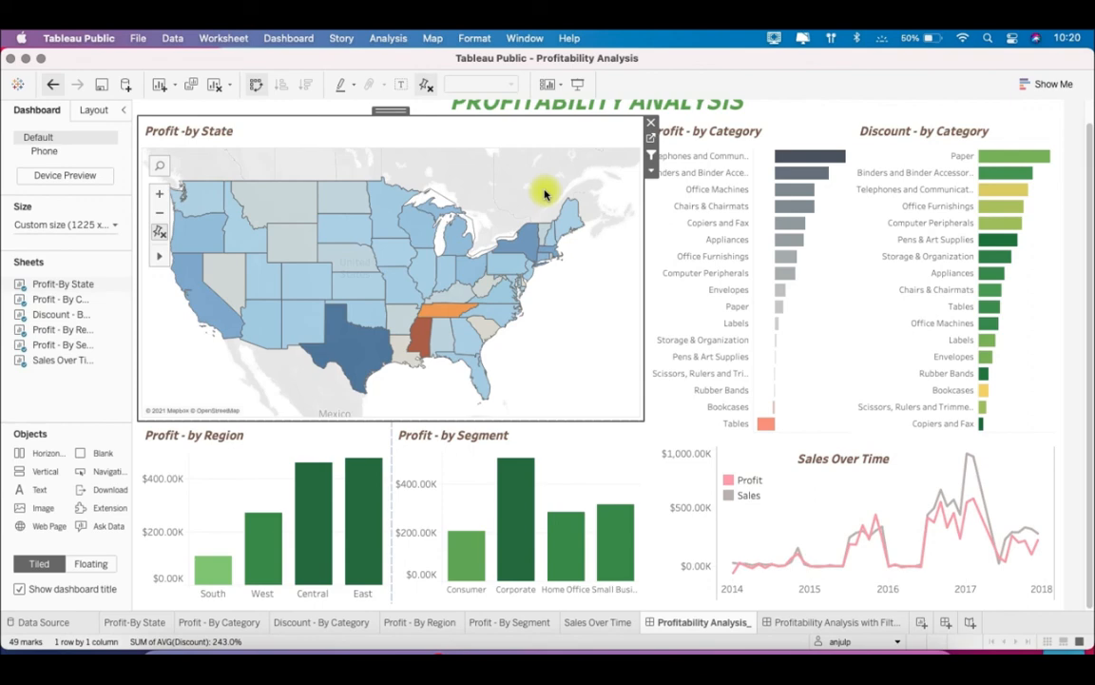
pyautogui.moveTo(426, 342)
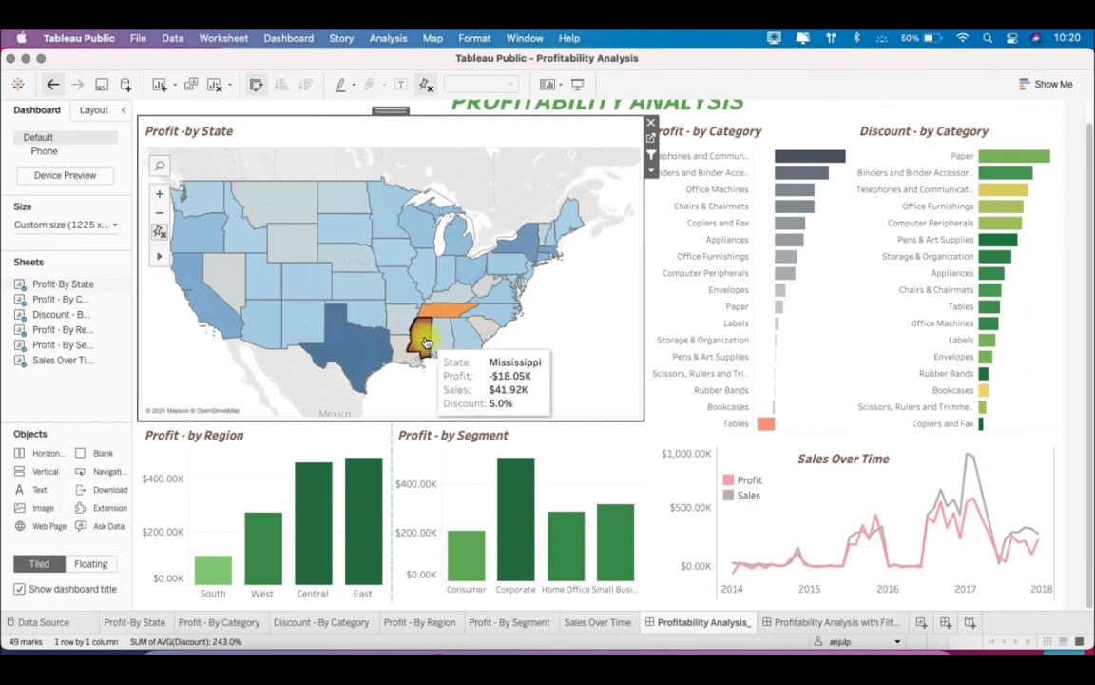
pyautogui.click(426, 342)
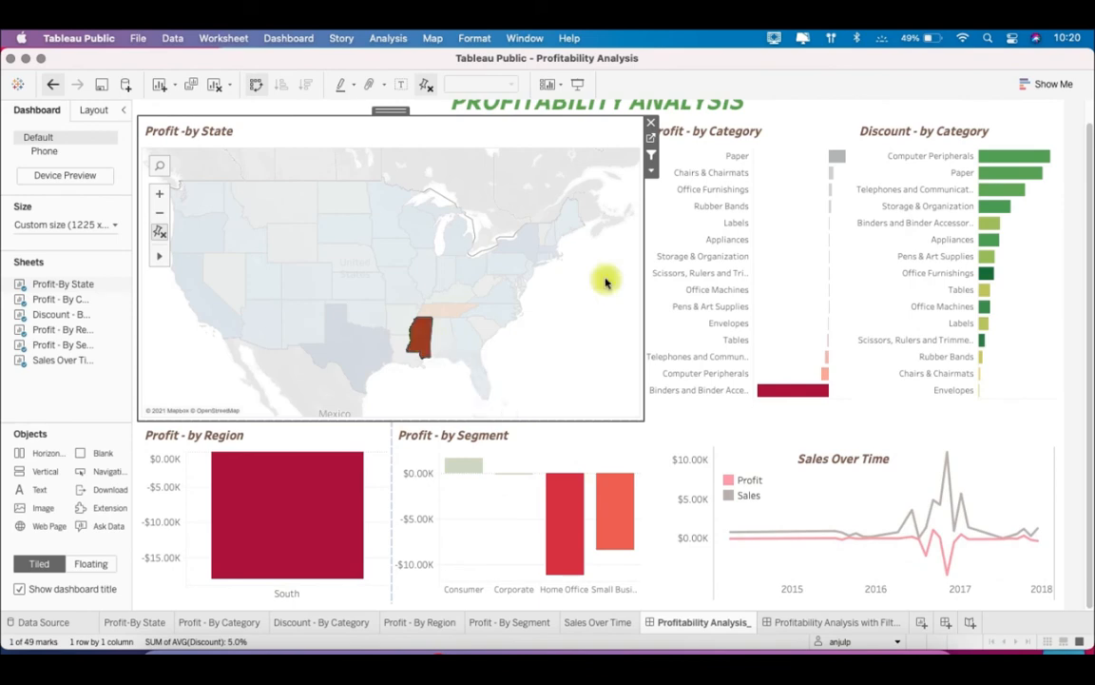
pyautogui.click(556, 271)
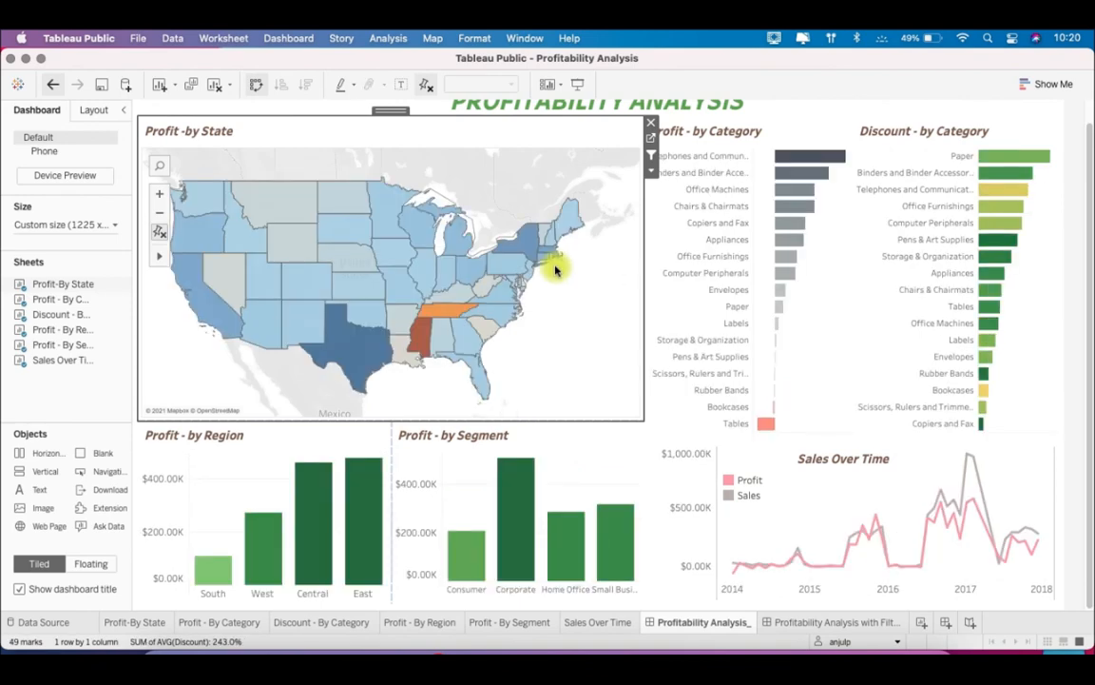
# Step: Try selecting Binders and Binder Accessories in Profit - by Category, clear the selection, and use the chart as a filter
pyautogui.click(842, 217)
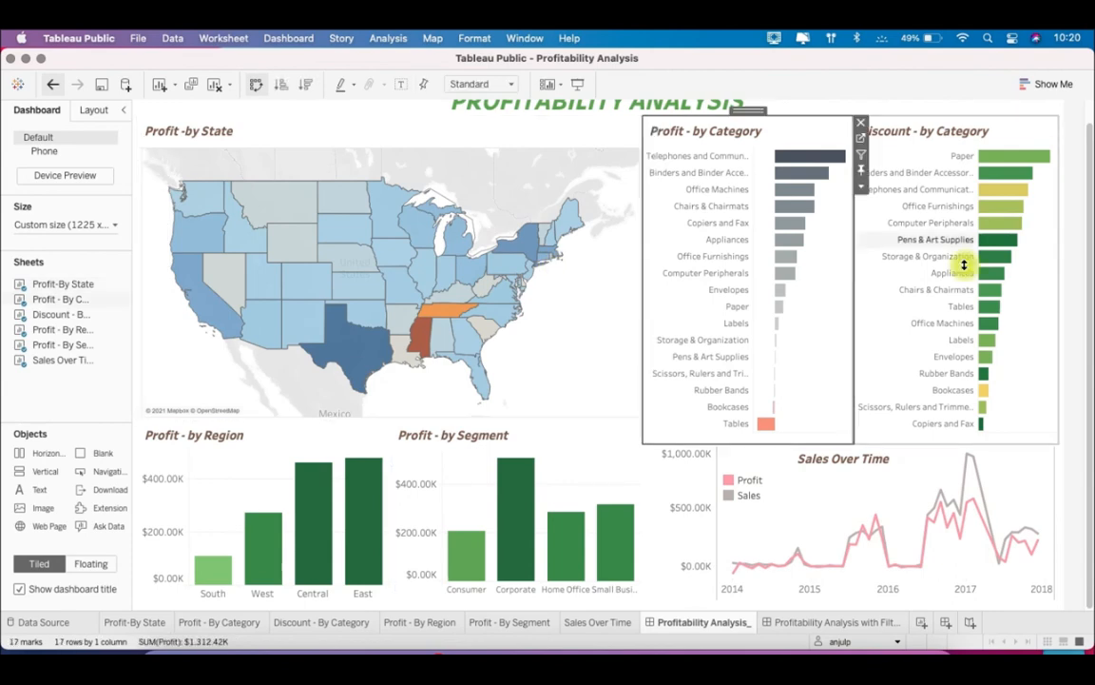
pyautogui.click(815, 172)
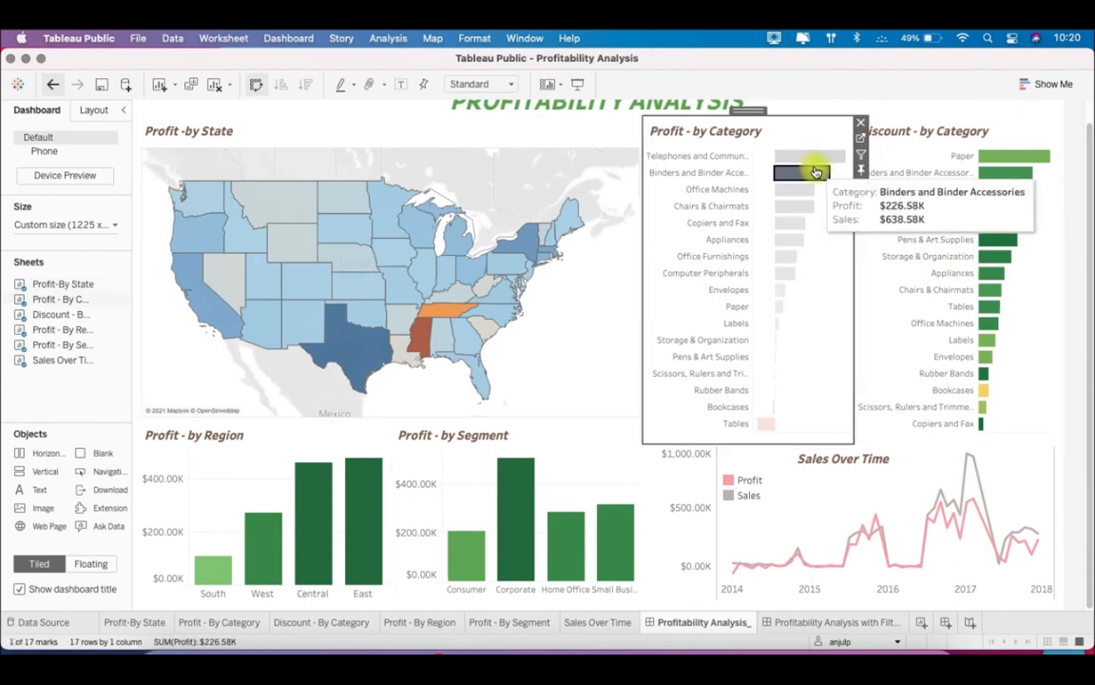
pyautogui.click(836, 246)
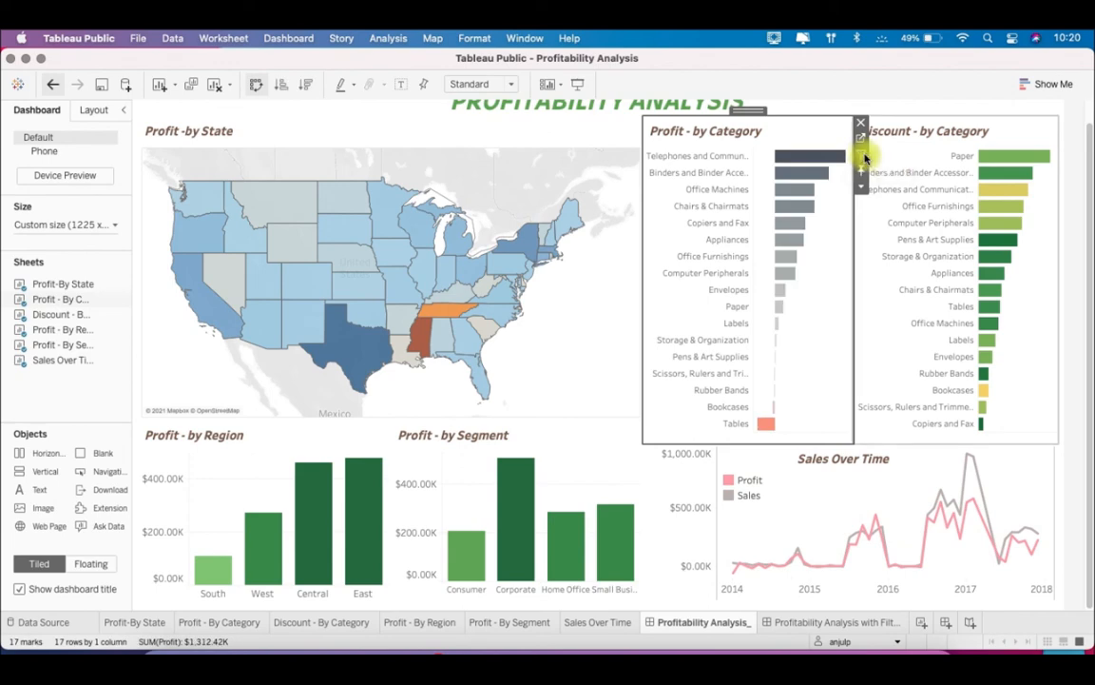
# Step: Use the Discount - by Category and Sales Over Time charts as filters for the dashboard
pyautogui.click(1041, 307)
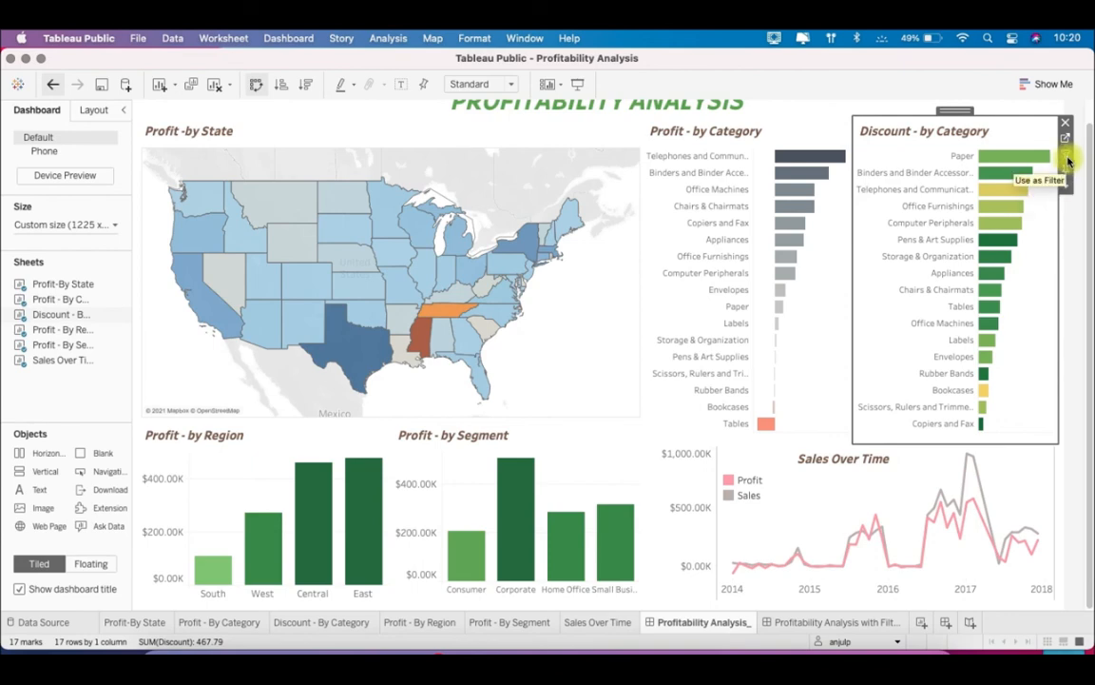
pyautogui.click(1068, 158)
pyautogui.click(1035, 485)
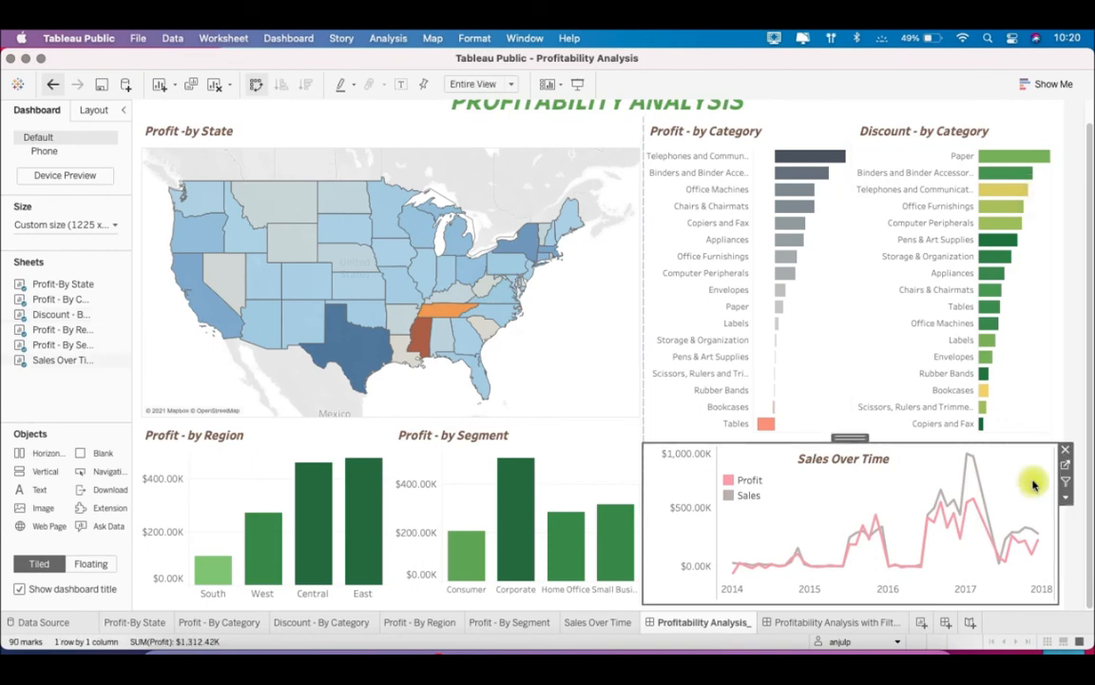
pyautogui.click(1067, 485)
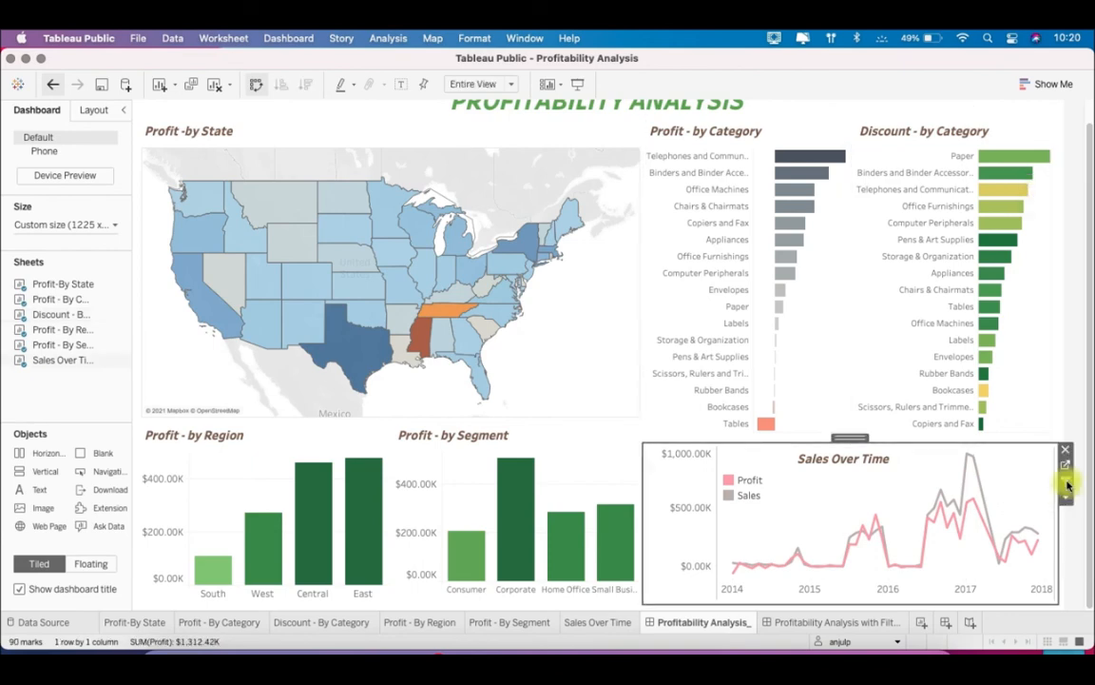
# Step: Use the Profit - by Segment and Profit - by Region charts as filters for the dashboard
pyautogui.click(552, 453)
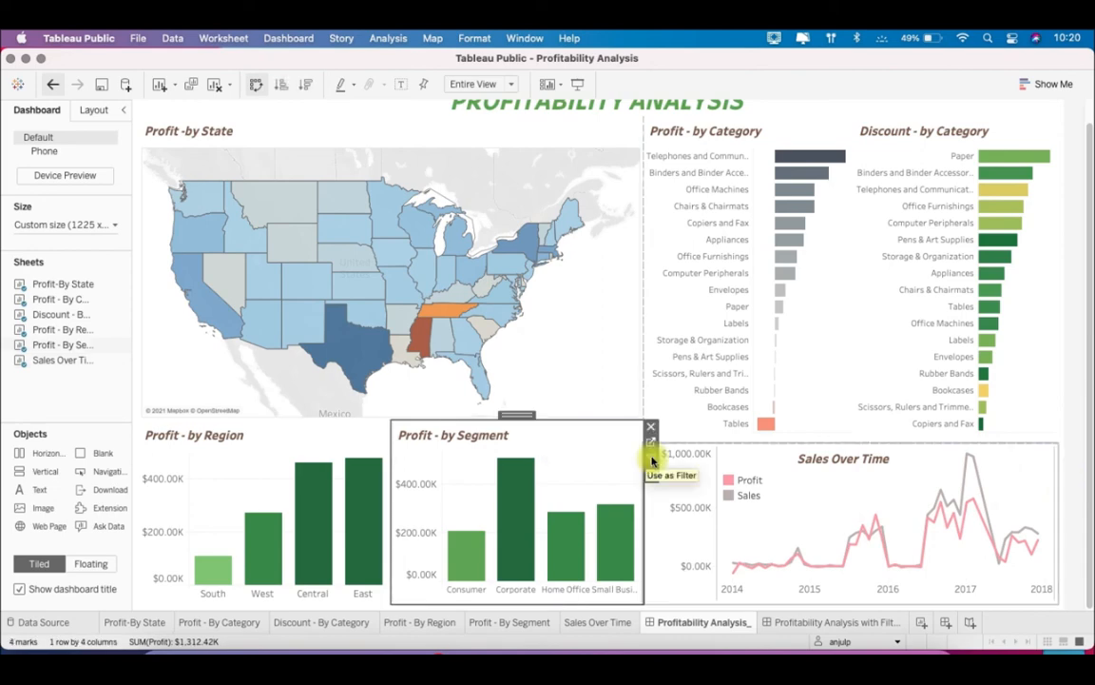
pyautogui.click(652, 461)
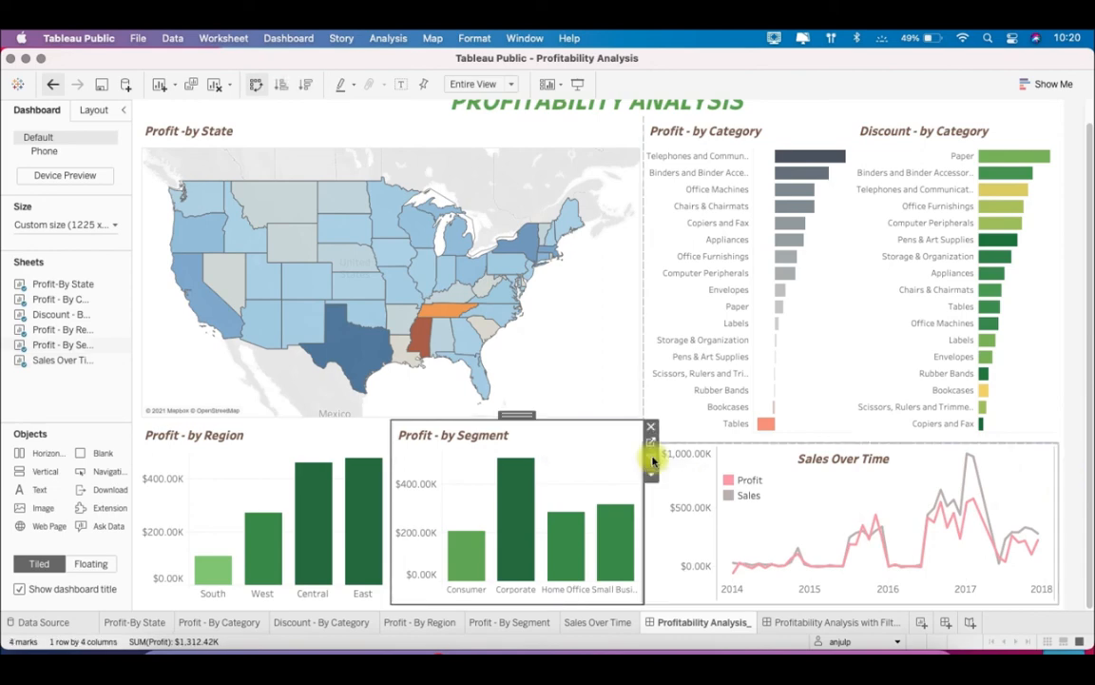
pyautogui.click(360, 436)
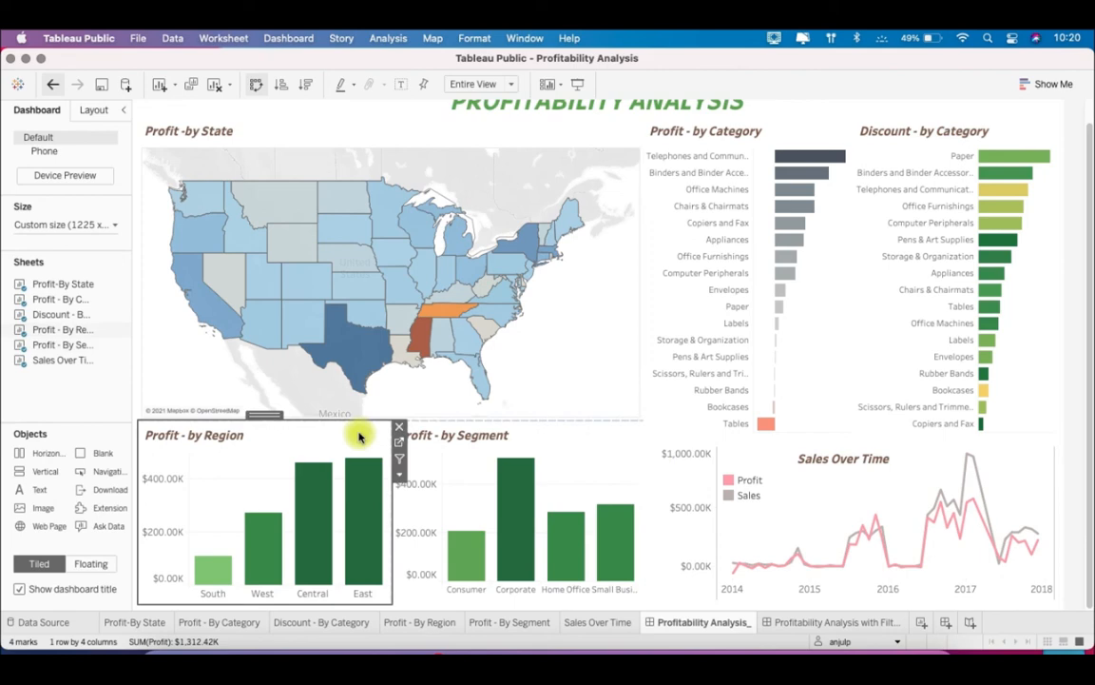
pyautogui.click(401, 464)
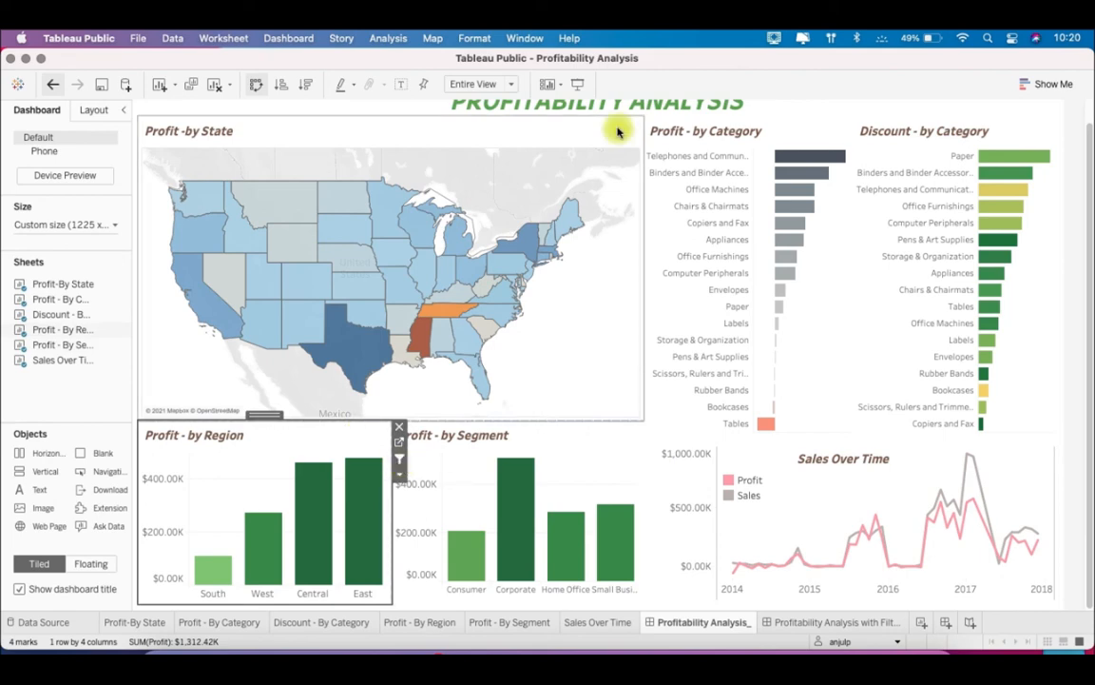
# Step: Show the dashboard in presentation mode and test the region filter by selecting South in Profit - by Region
pyautogui.click(579, 84)
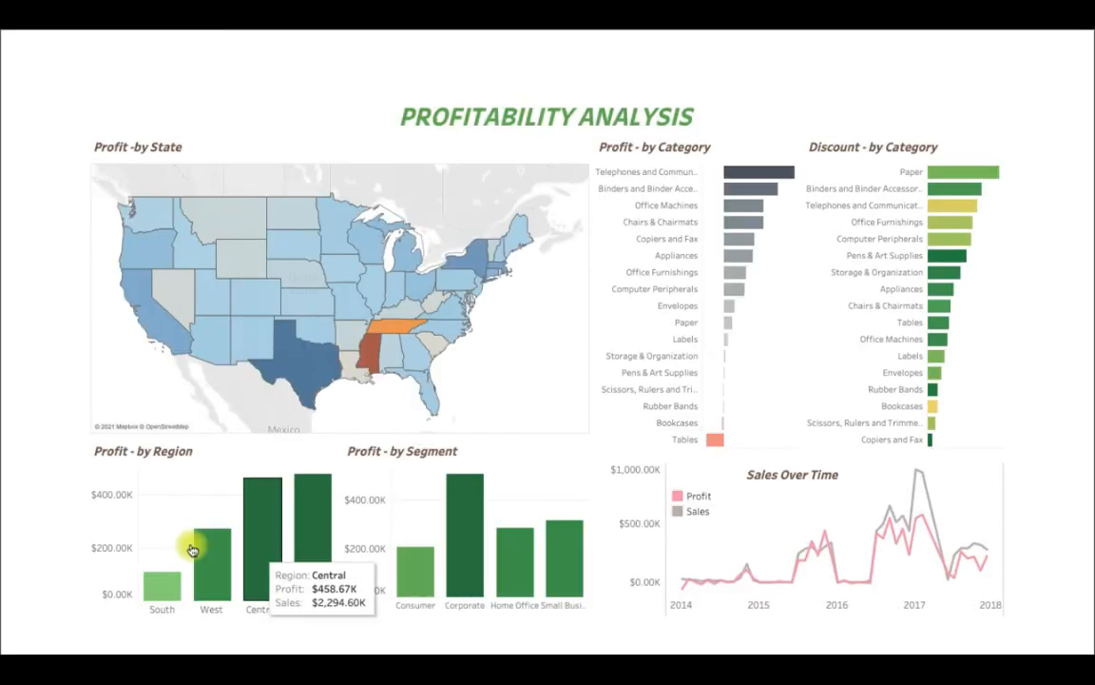
pyautogui.click(159, 588)
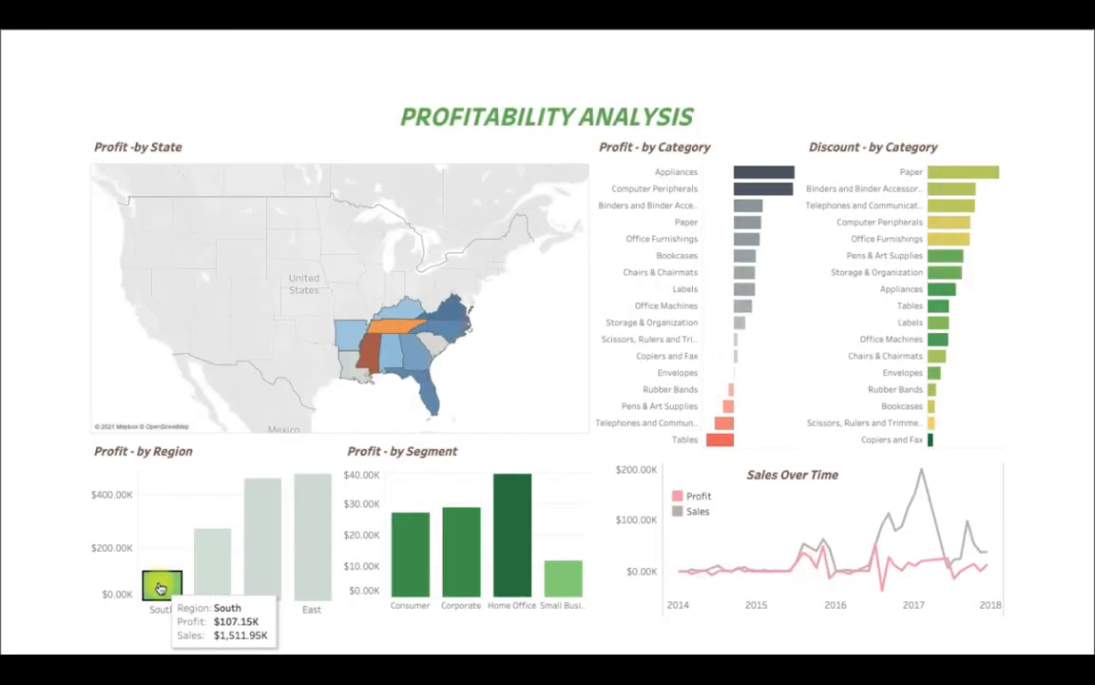